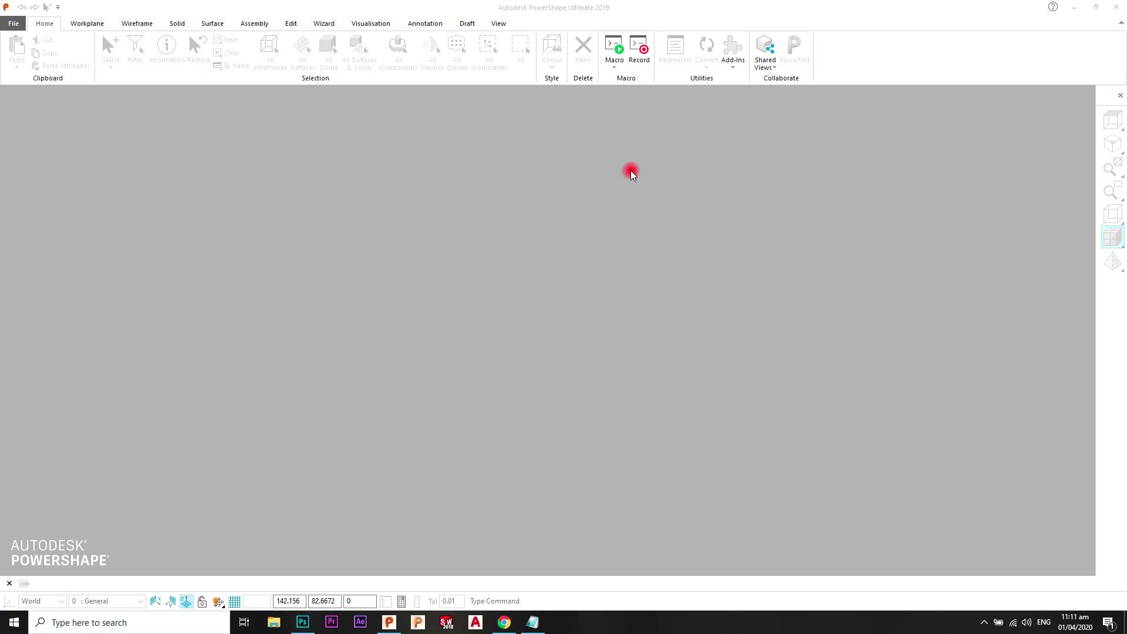
Create a new model and look over the file management options.
{"action": "left_click", "coordinate": [13, 23]}
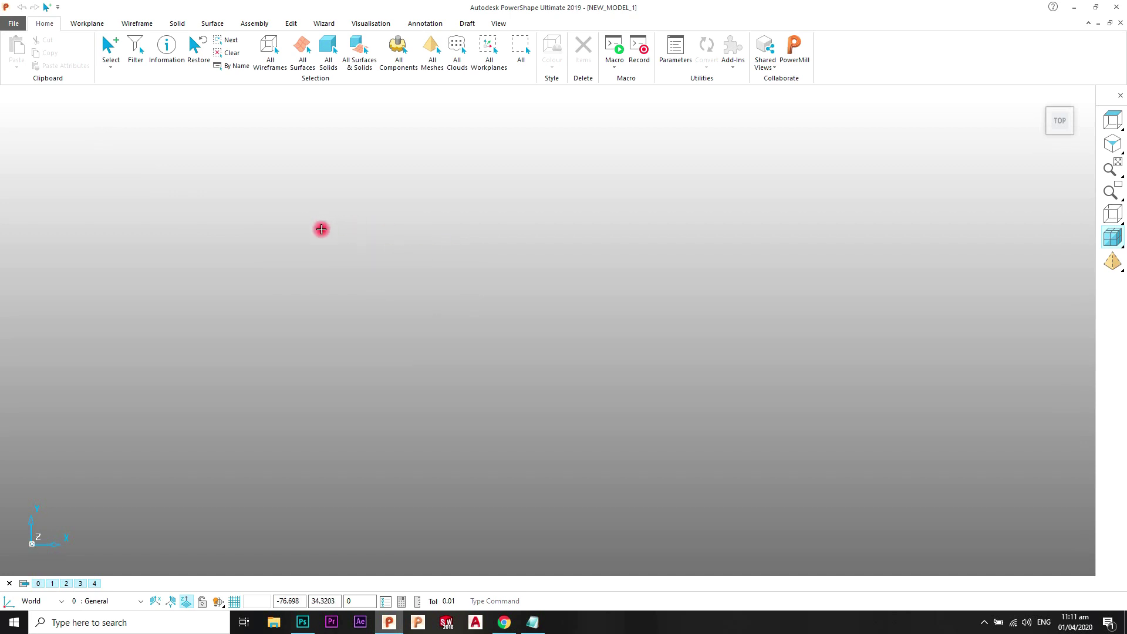
{"action": "left_click", "coordinate": [13, 27]}
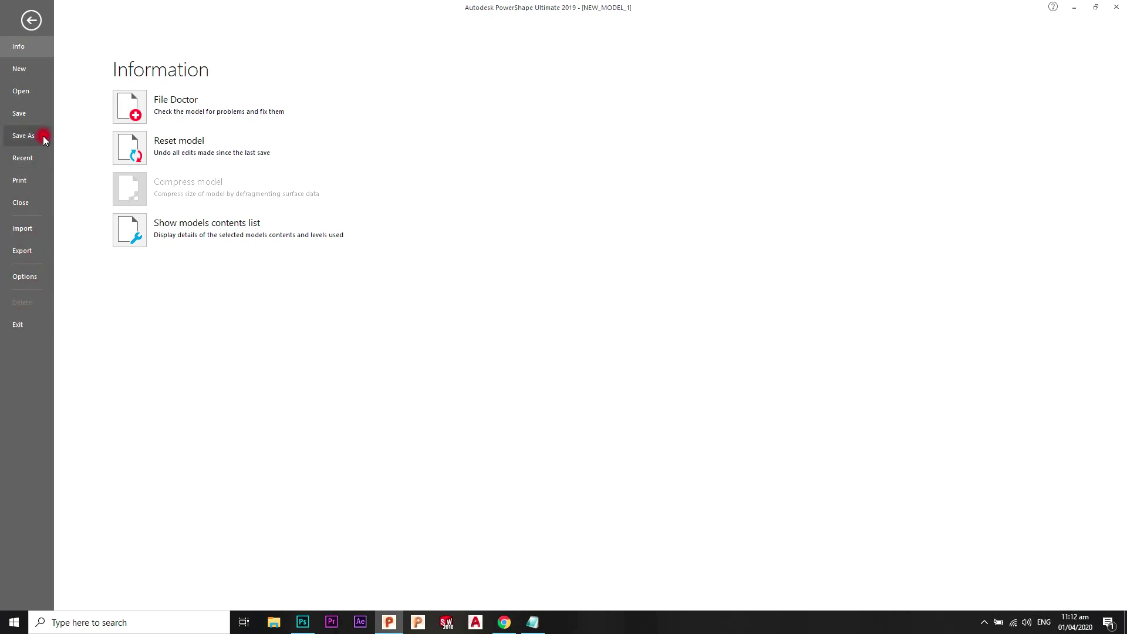
{"action": "left_click", "coordinate": [39, 25]}
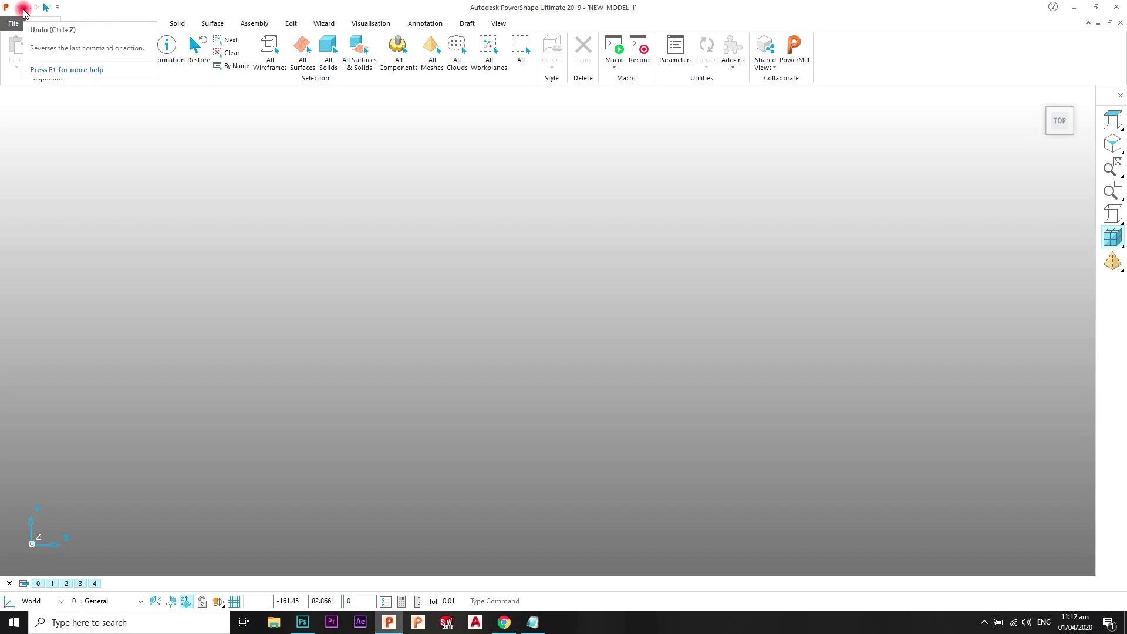
{"action": "left_click", "coordinate": [31, 9]}
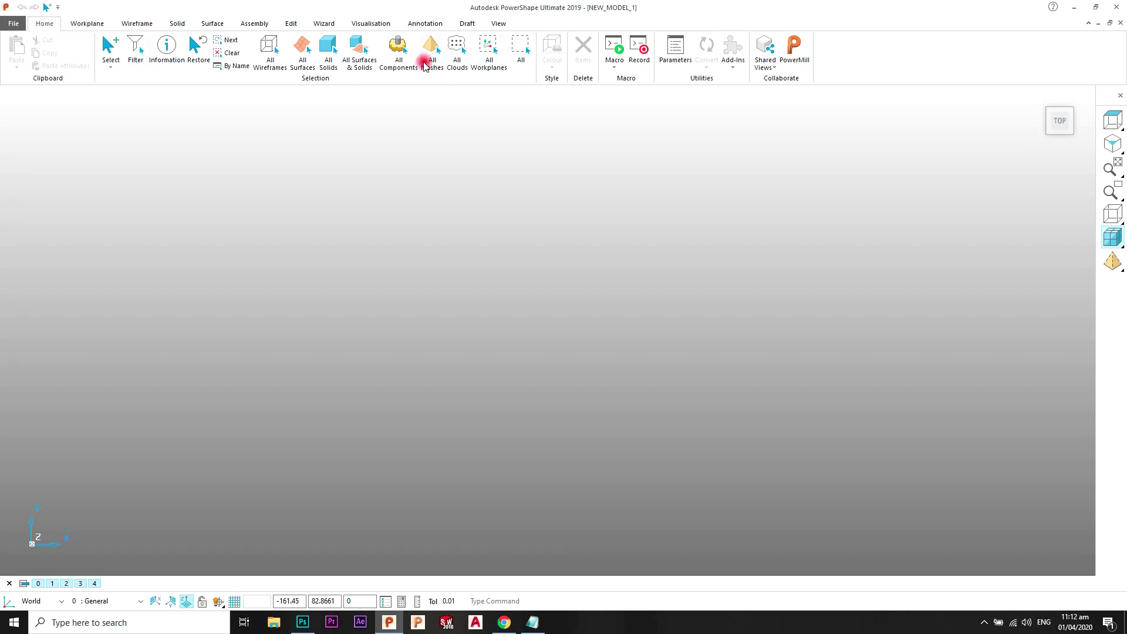
Review the available command sets, from workplane, wireframe, solid and surface creation through annotation, drafting and view tools.
{"action": "left_click", "coordinate": [91, 26]}
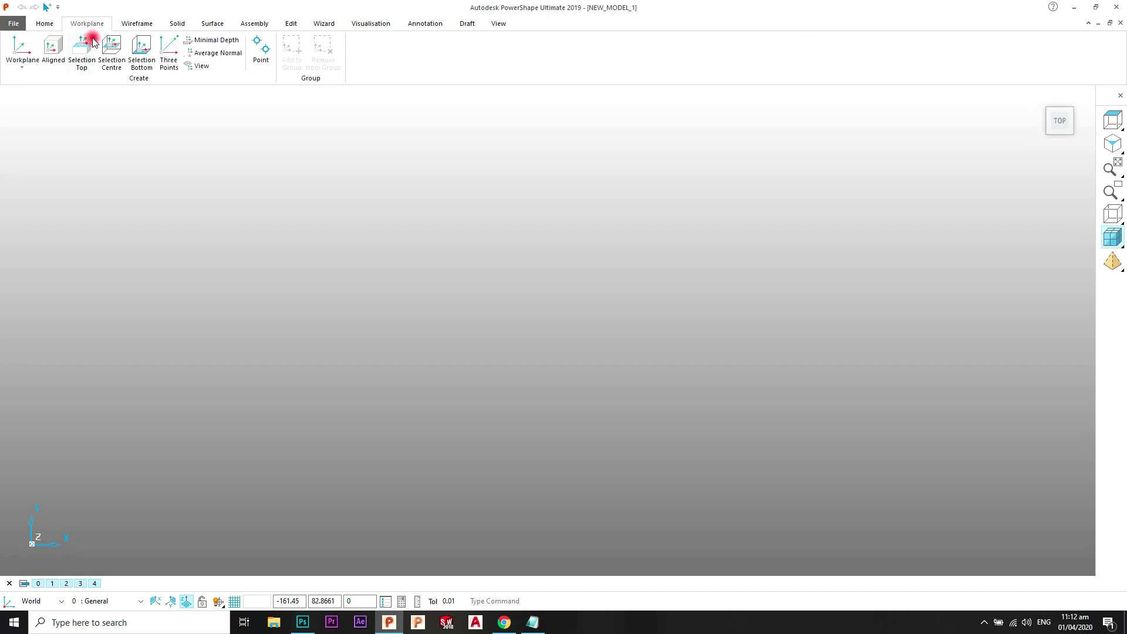
{"action": "left_click", "coordinate": [136, 25]}
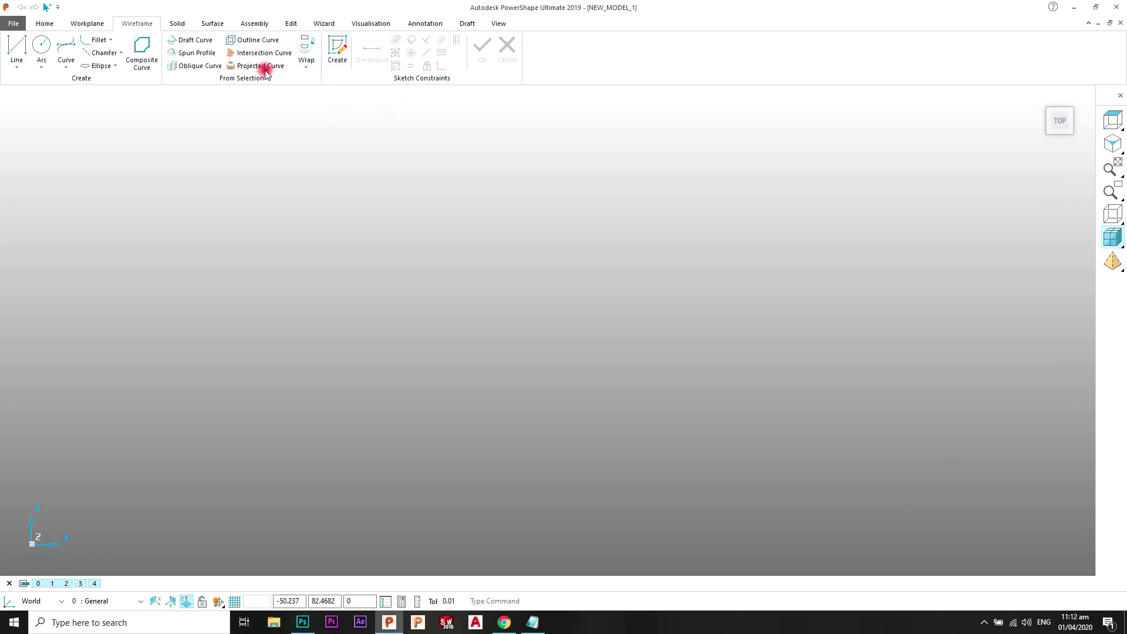
{"action": "left_click", "coordinate": [180, 24]}
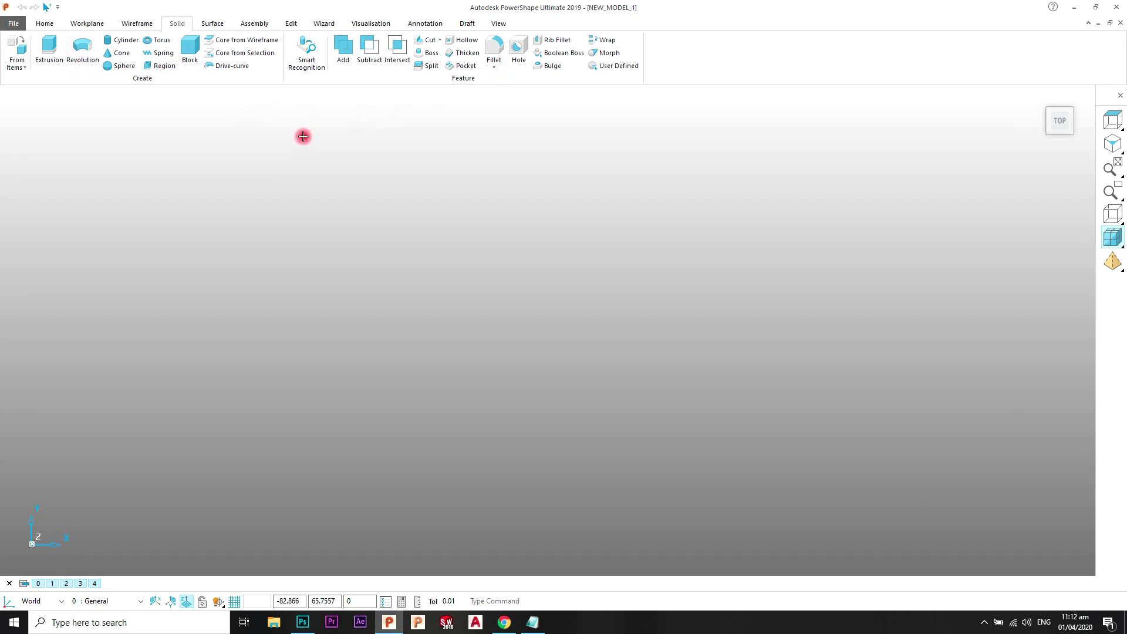
{"action": "left_click", "coordinate": [214, 24]}
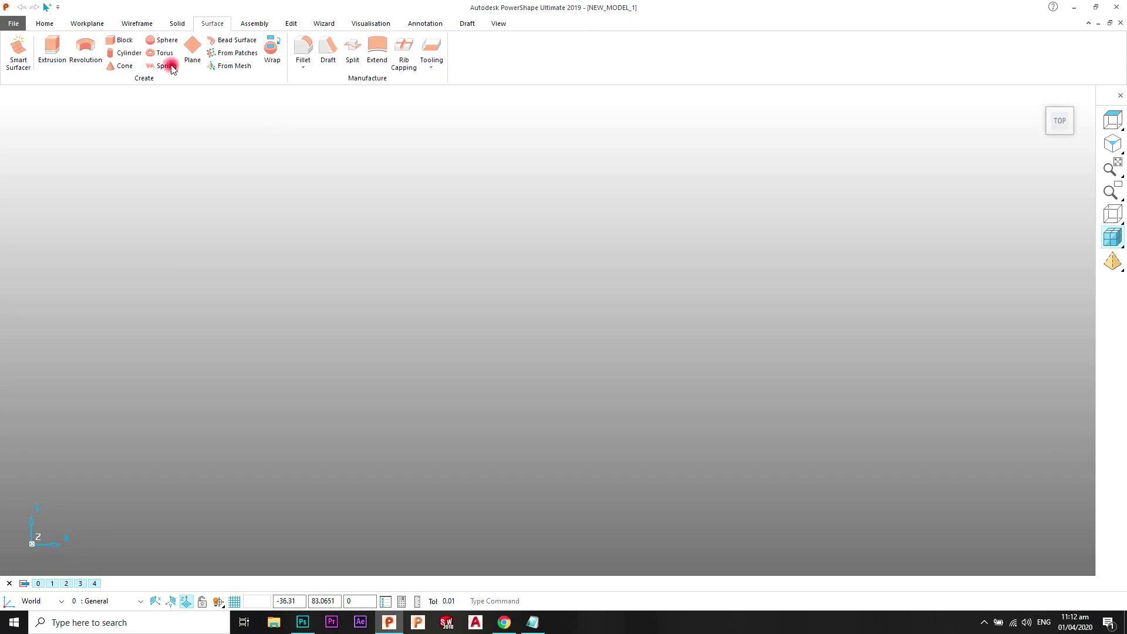
{"action": "left_click", "coordinate": [264, 24]}
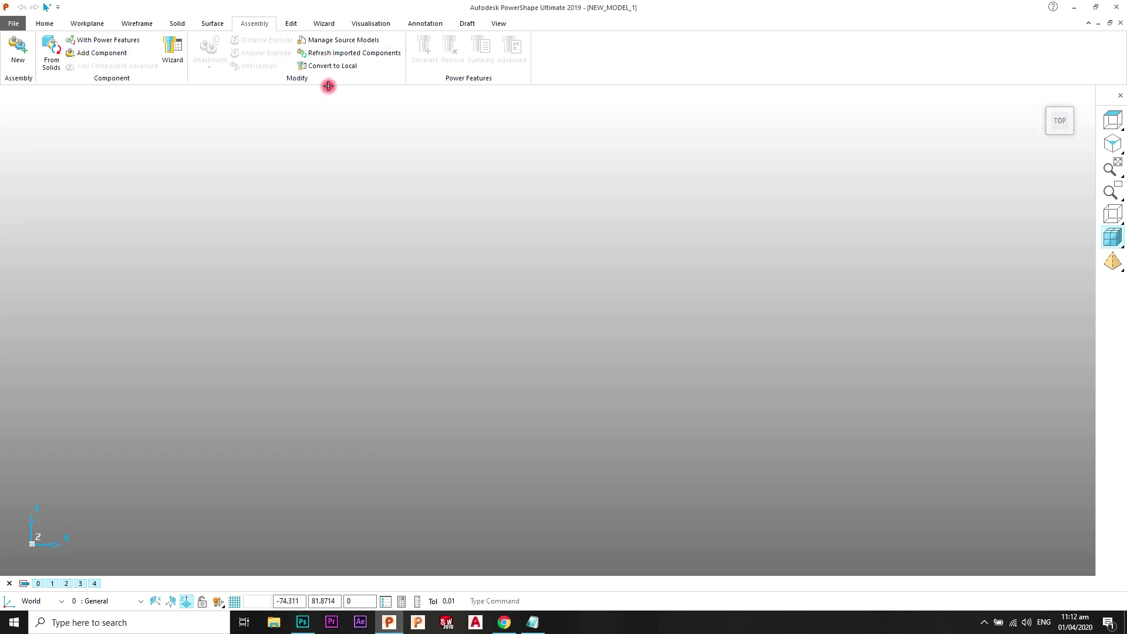
{"action": "left_click", "coordinate": [293, 25]}
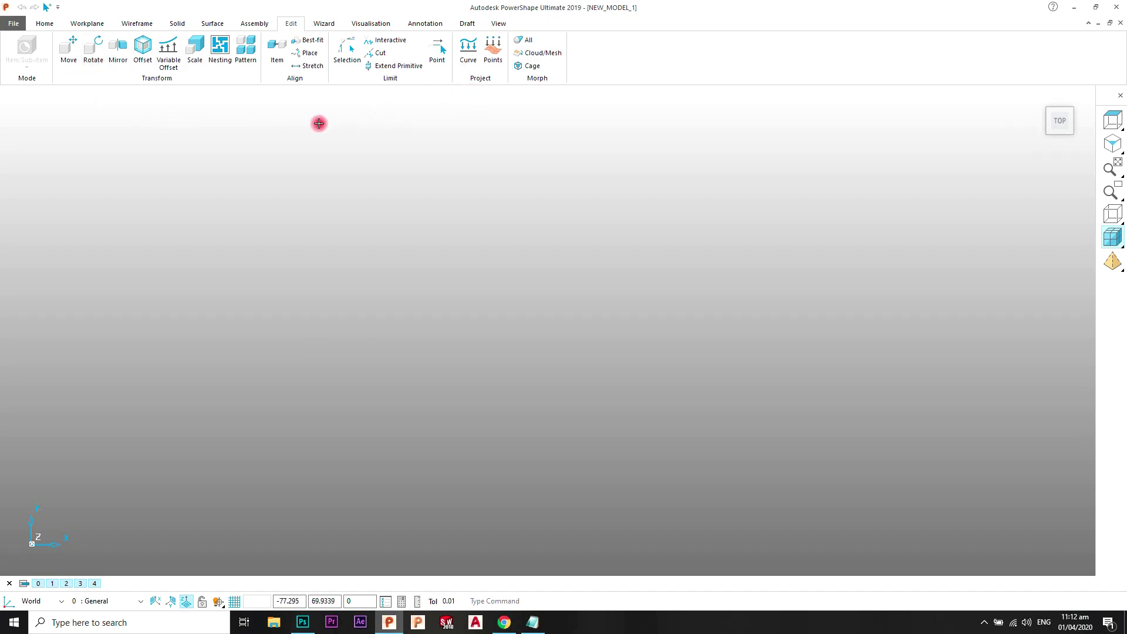
{"action": "left_click", "coordinate": [325, 23]}
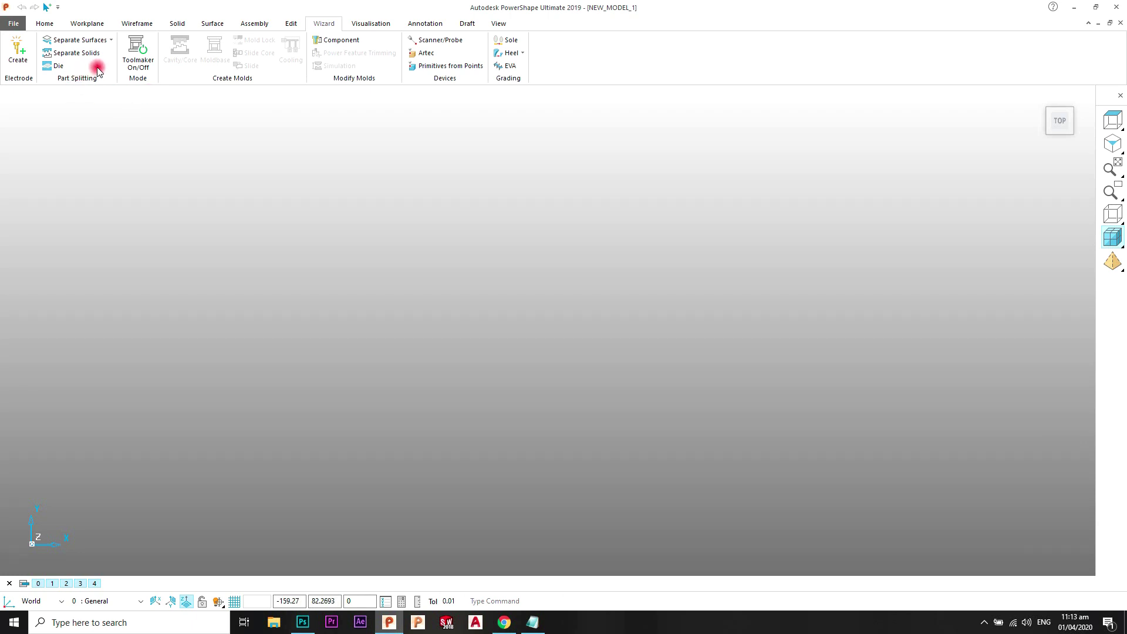
{"action": "left_click", "coordinate": [367, 24]}
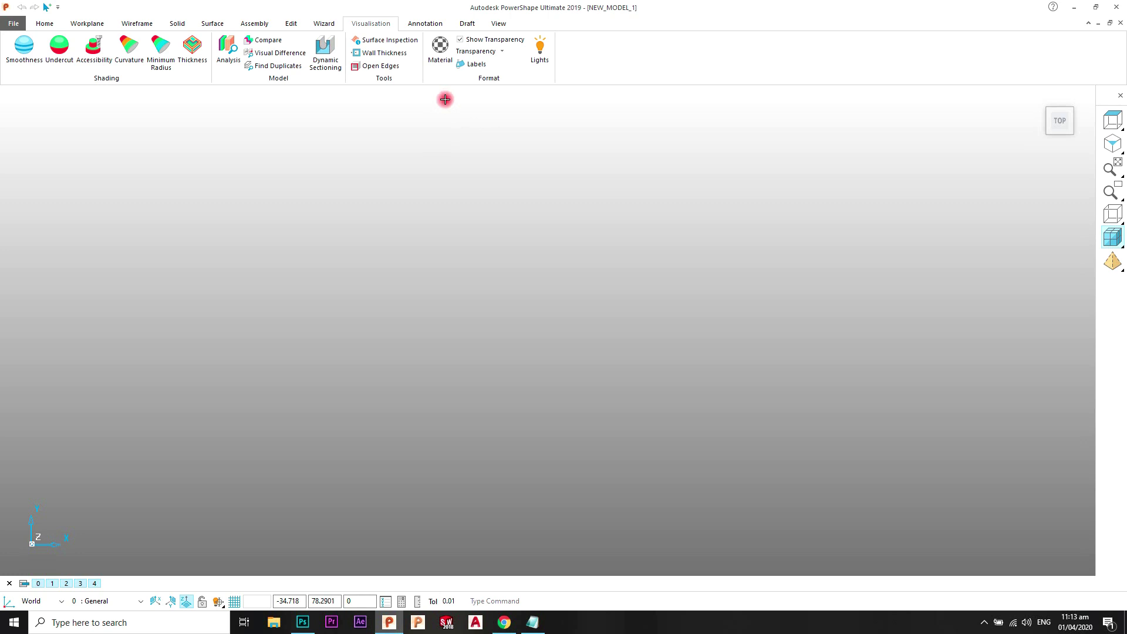
{"action": "left_click", "coordinate": [425, 23]}
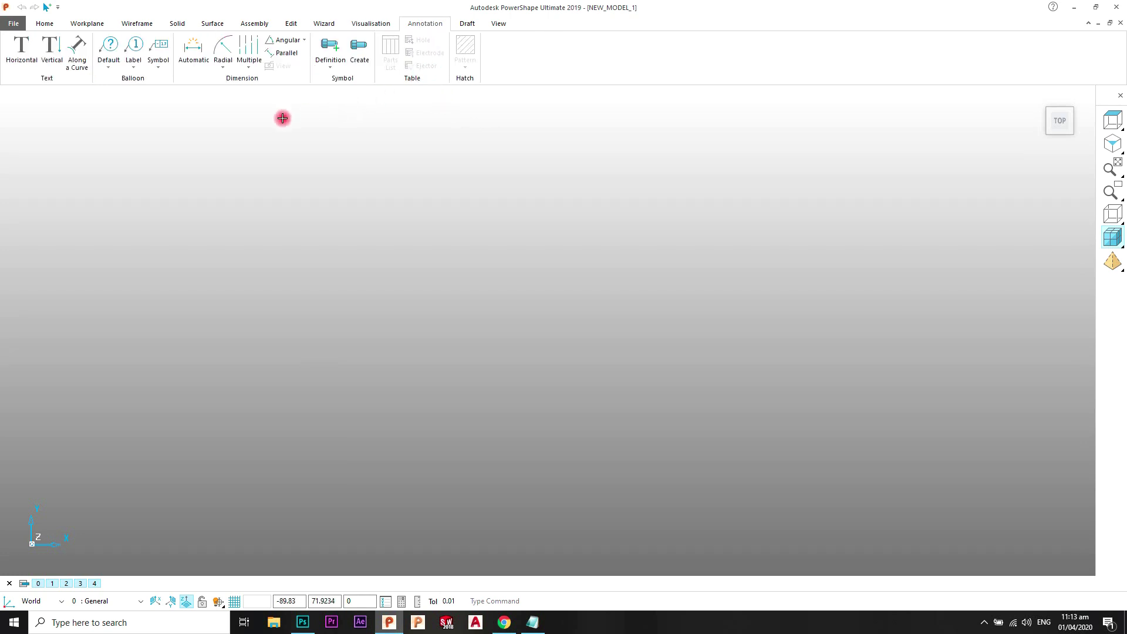
{"action": "left_click", "coordinate": [79, 69]}
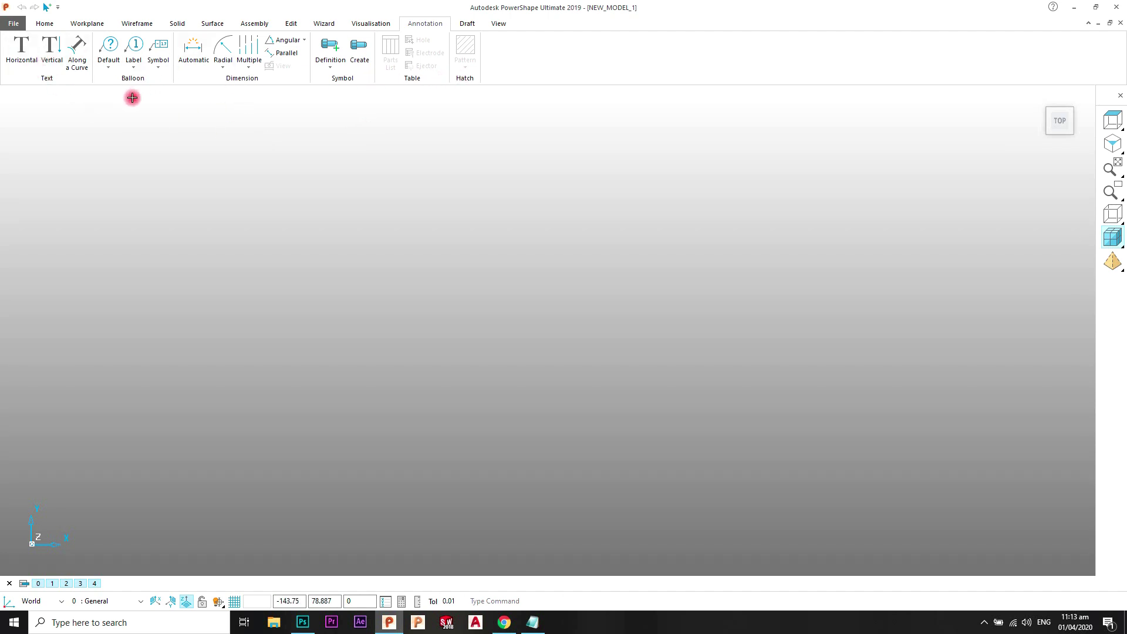
{"action": "left_click", "coordinate": [466, 25]}
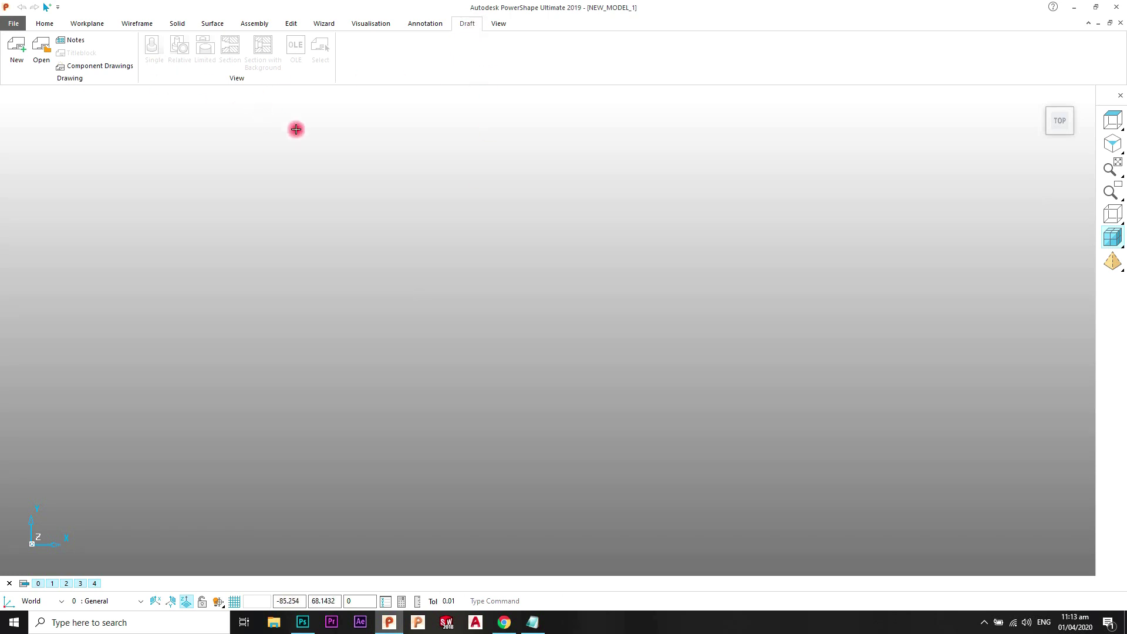
{"action": "left_click", "coordinate": [499, 25]}
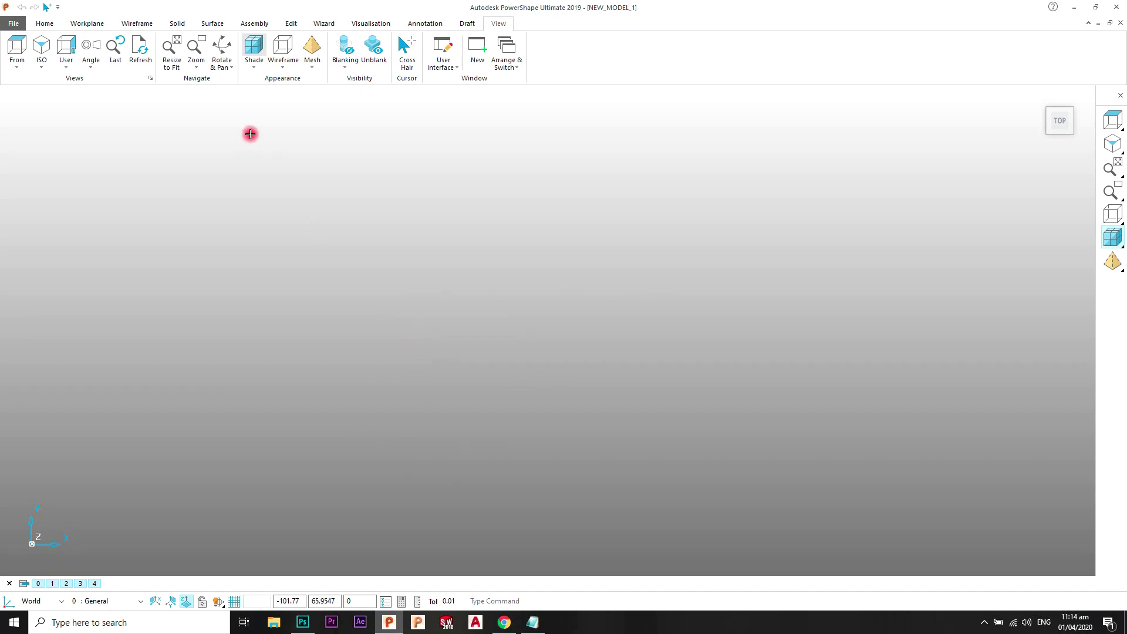
Create a solid block centred on the world origin, with its default dimensions.
{"action": "left_click", "coordinate": [177, 24]}
{"action": "left_click", "coordinate": [186, 50]}
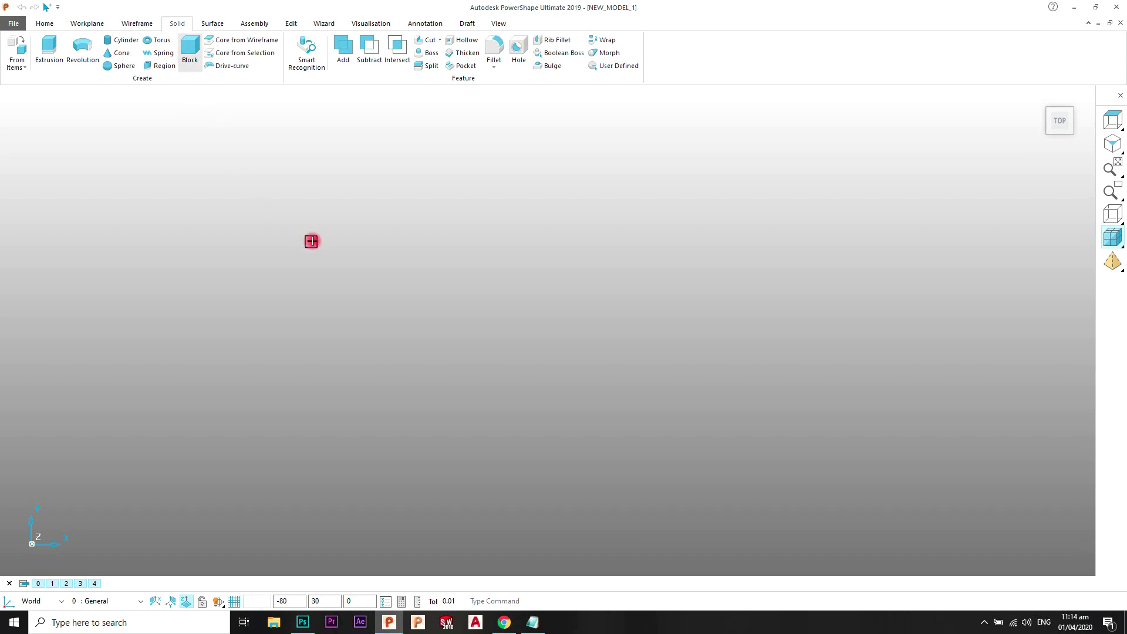
{"action": "left_click", "coordinate": [311, 241]}
{"action": "right_click", "coordinate": [675, 129]}
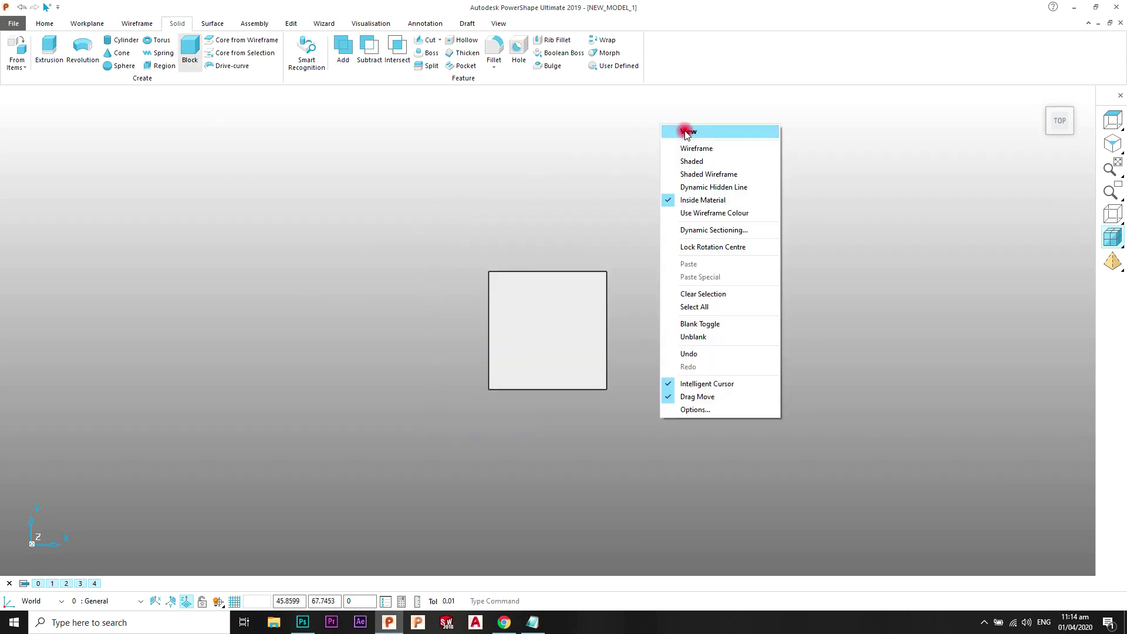
{"action": "left_click", "coordinate": [679, 133]}
Rotate the view around the block to inspect its front, back and side faces.
{"action": "middle_click_drag", "start_coordinate": [587, 374], "coordinate": [601, 304]}
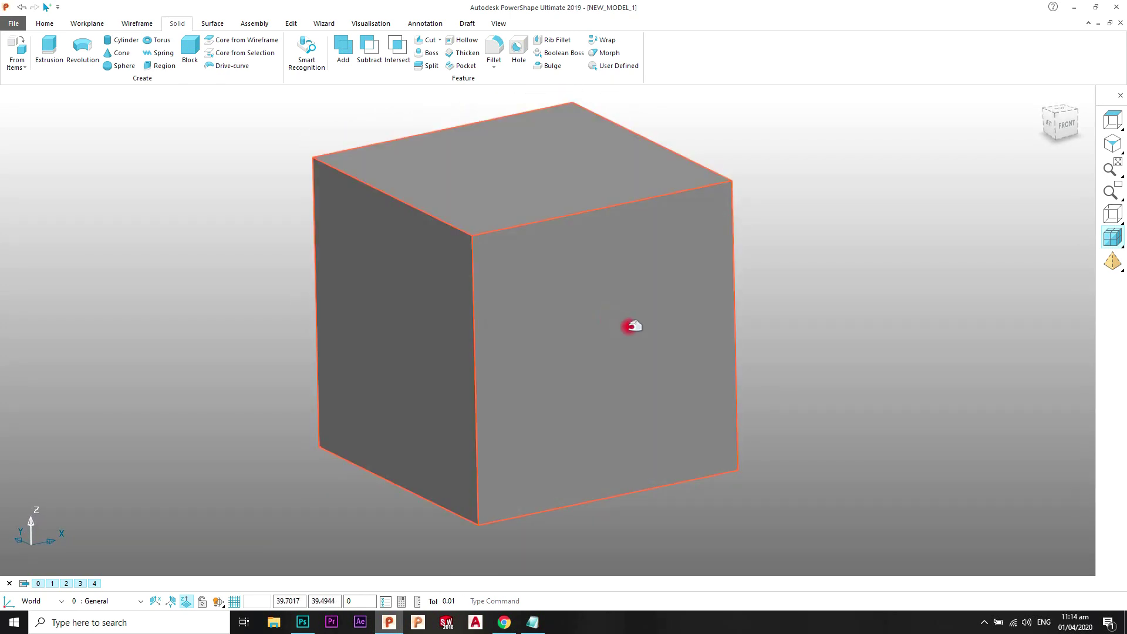
{"action": "middle_click_drag", "start_coordinate": [670, 378], "coordinate": [533, 339]}
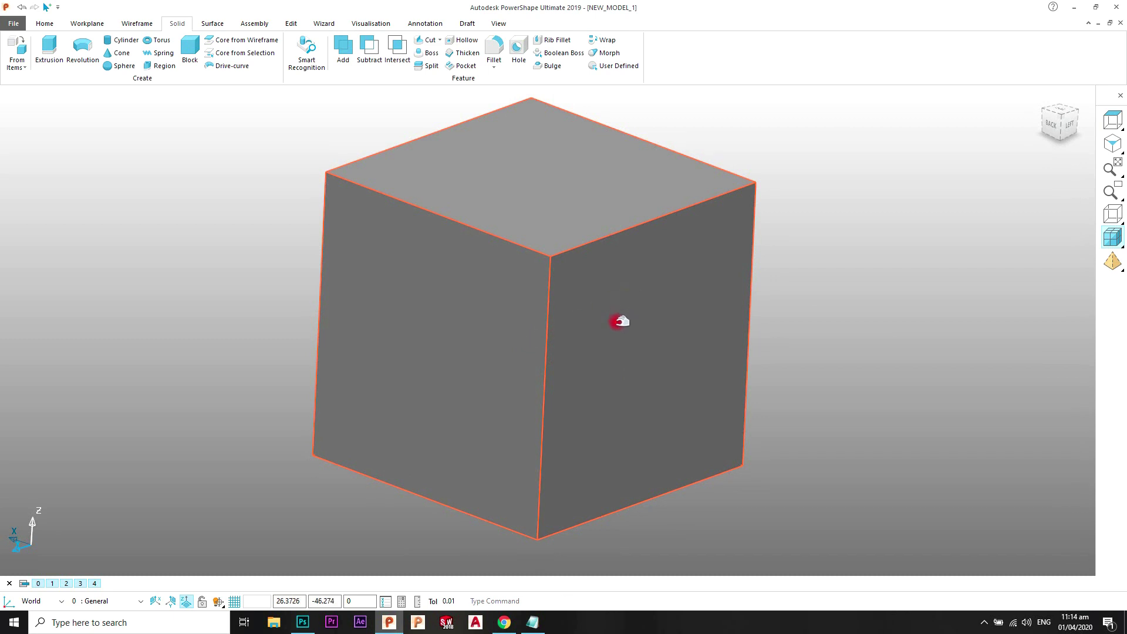
{"action": "middle_click_drag", "start_coordinate": [621, 321], "coordinate": [619, 342]}
{"action": "middle_click_drag", "start_coordinate": [598, 378], "coordinate": [541, 369]}
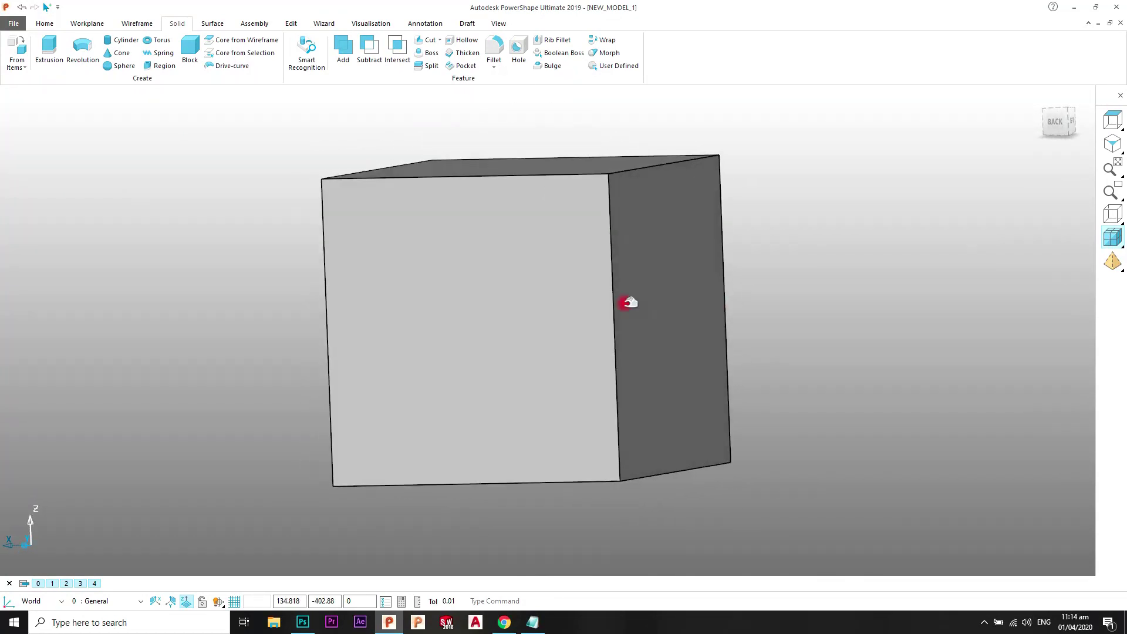
{"action": "middle_click_drag", "start_coordinate": [629, 302], "coordinate": [578, 371]}
Zoom in on the block's upper corner and back out to examine it at different distances.
{"action": "scroll", "coordinate": [561, 384], "scroll_direction": "up", "scroll_amount": 1}
{"action": "scroll", "coordinate": [564, 370], "scroll_direction": "down", "scroll_amount": 1}
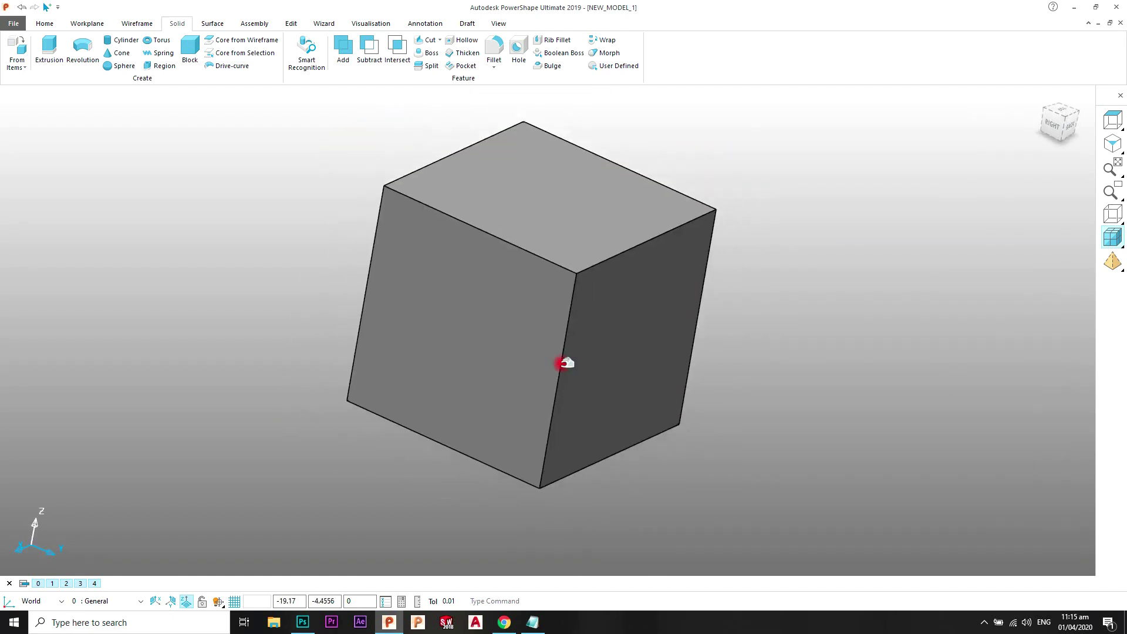
{"action": "scroll", "coordinate": [576, 266], "scroll_direction": "up", "scroll_amount": 2}
{"action": "scroll", "coordinate": [578, 269], "scroll_direction": "up", "scroll_amount": 2}
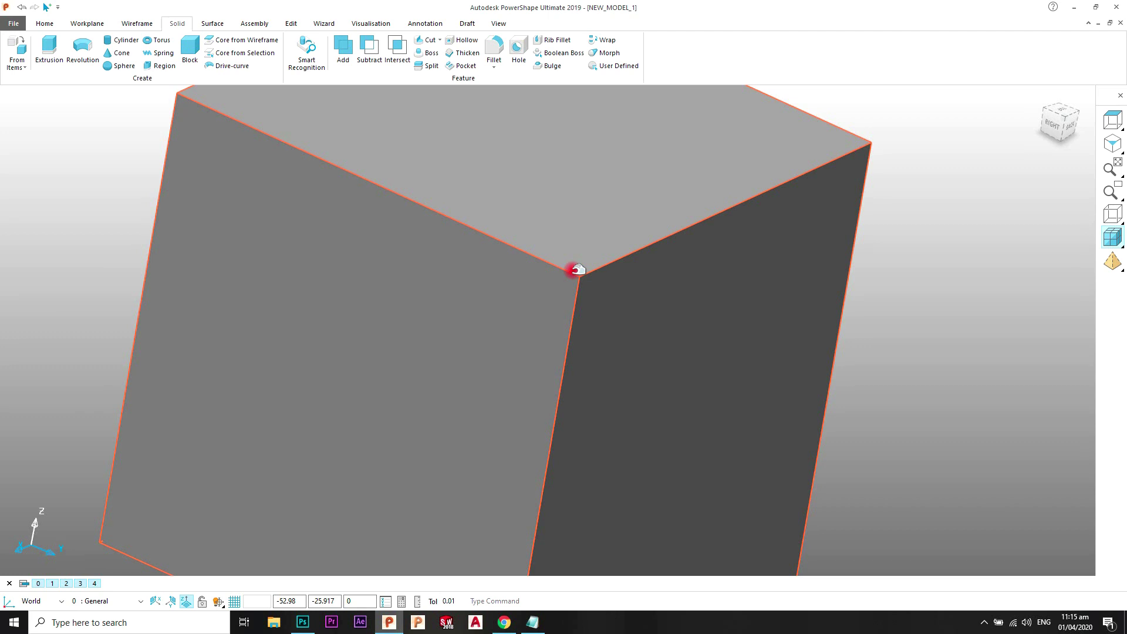
{"action": "scroll", "coordinate": [575, 270], "scroll_direction": "down", "scroll_amount": 3}
{"action": "scroll", "coordinate": [564, 322], "scroll_direction": "up", "scroll_amount": 3}
{"action": "scroll", "coordinate": [561, 340], "scroll_direction": "down", "scroll_amount": 1}
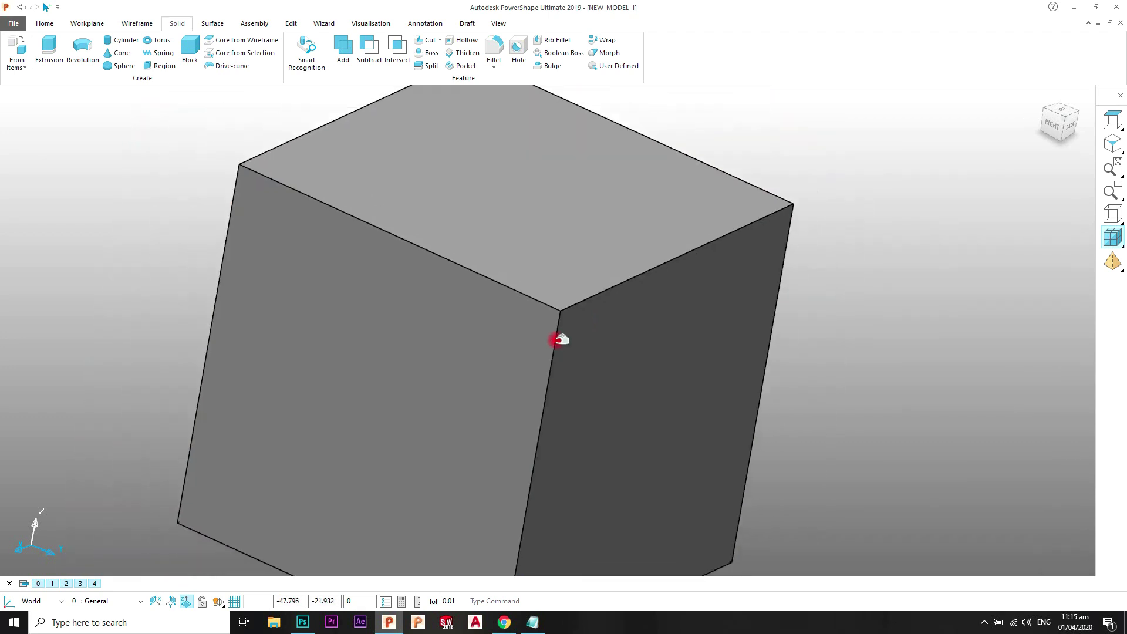
{"action": "scroll", "coordinate": [546, 376], "scroll_direction": "down", "scroll_amount": 2}
Examine the block by panning the view, zooming into its face and back out, and rotating to the front.
{"action": "middle_click_drag", "start_coordinate": [530, 407], "coordinate": [550, 369]}
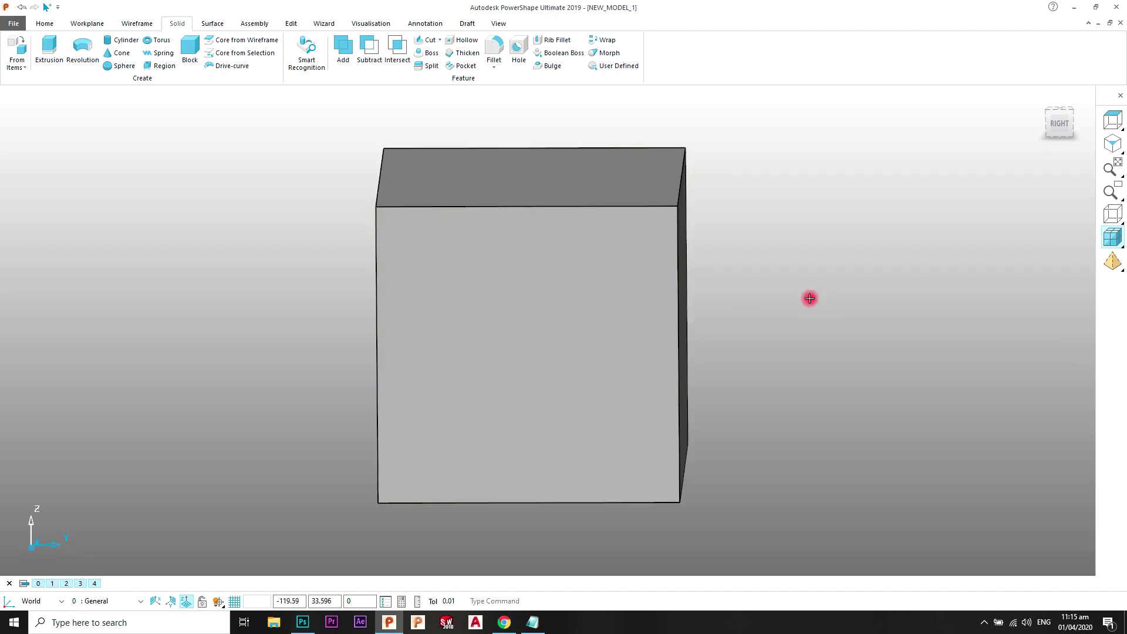
{"action": "middle_click_drag", "start_coordinate": [528, 347], "coordinate": [664, 335], "text": "shift"}
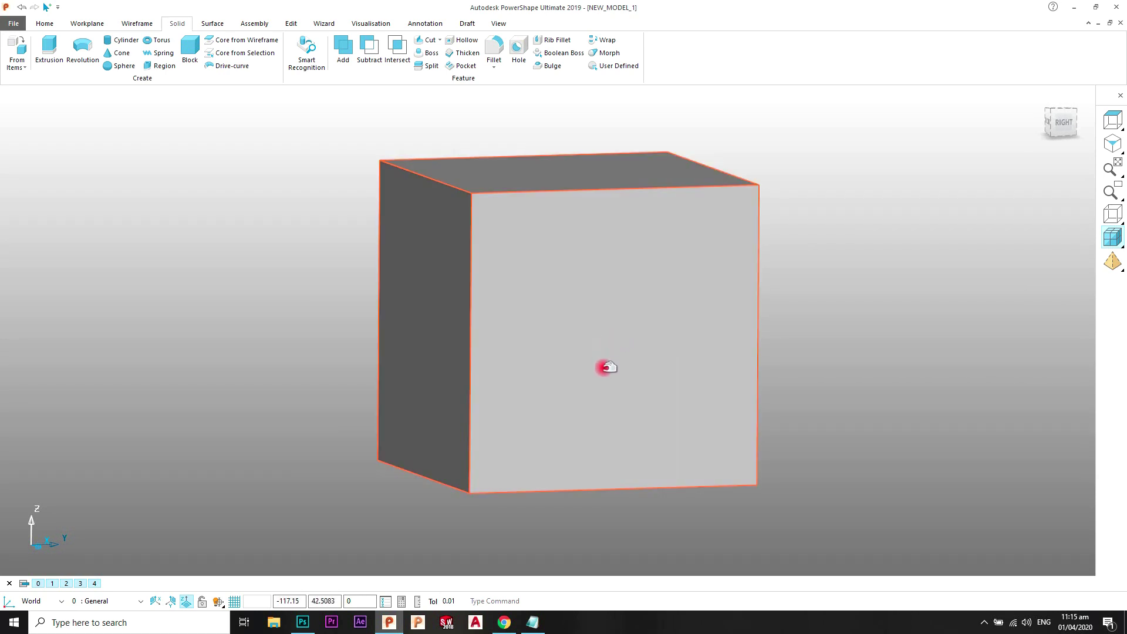
{"action": "scroll", "coordinate": [601, 432], "scroll_direction": "up", "scroll_amount": 5}
{"action": "scroll", "coordinate": [599, 399], "scroll_direction": "up", "scroll_amount": 2}
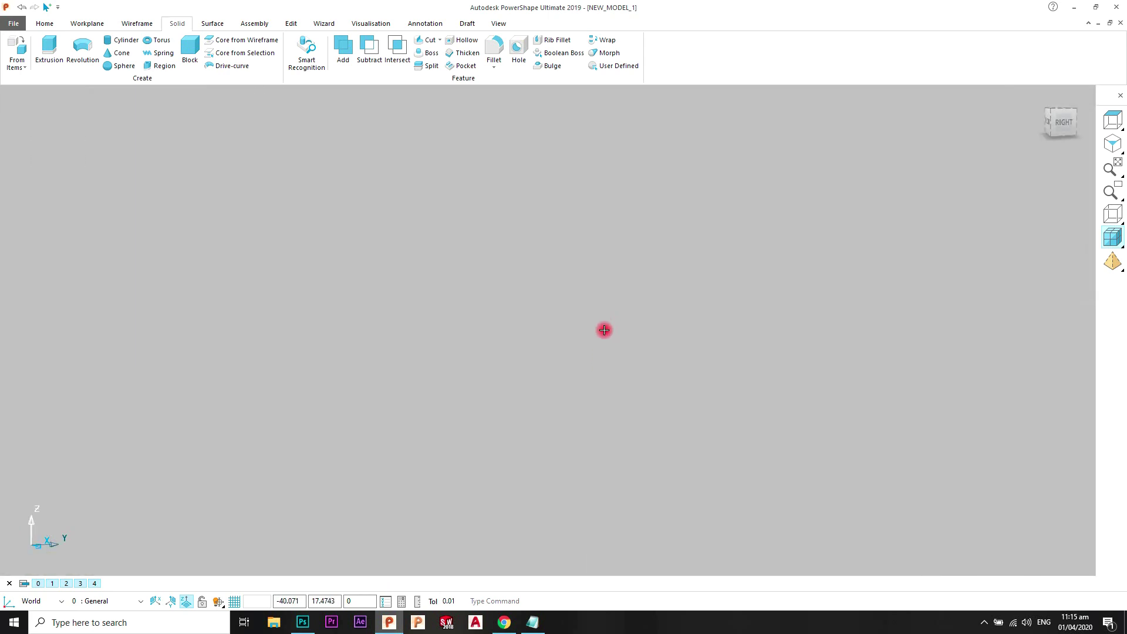
{"action": "scroll", "coordinate": [604, 359], "scroll_direction": "down", "scroll_amount": 6}
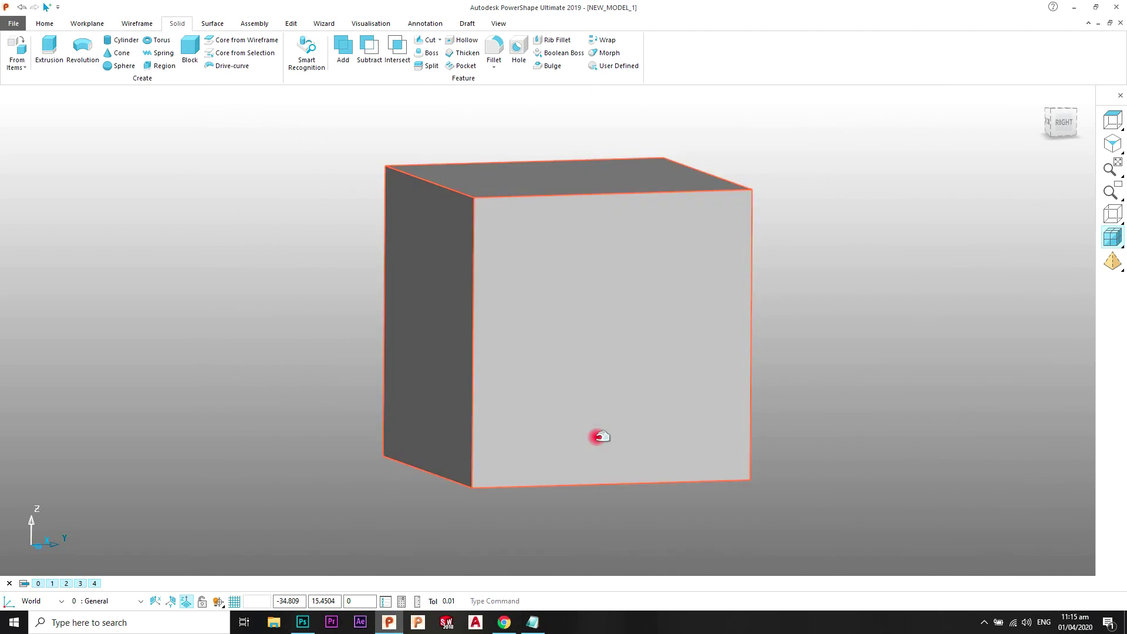
{"action": "middle_click_drag", "start_coordinate": [601, 324], "coordinate": [773, 266]}
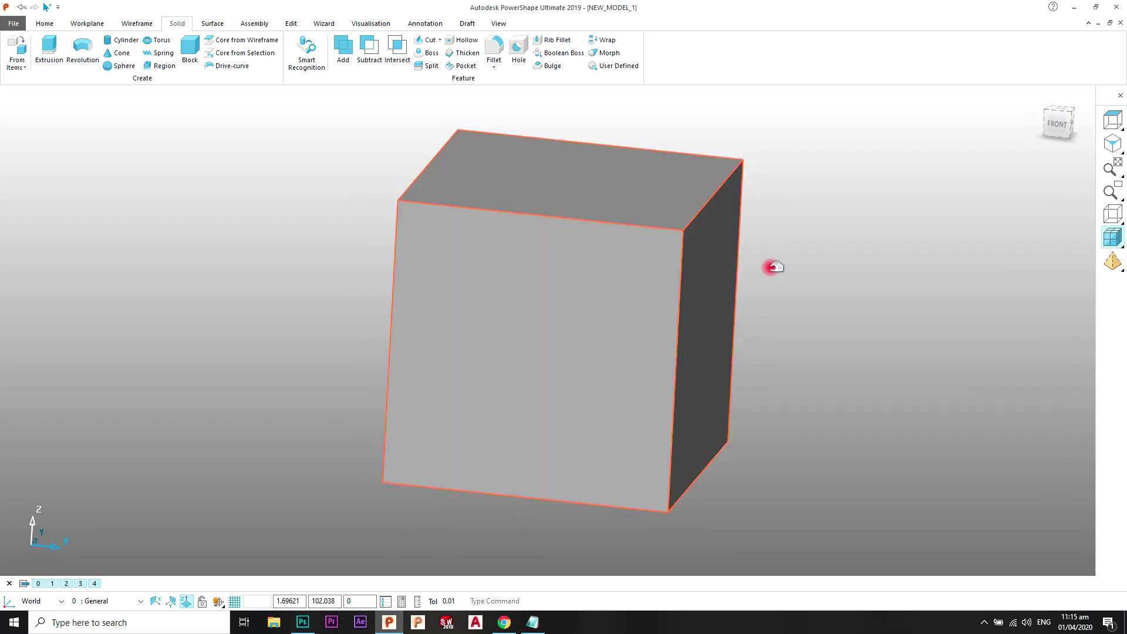
Inspect the block in the standard top, left and front orientations, finishing with the view from the top.
{"action": "left_click", "coordinate": [1066, 110]}
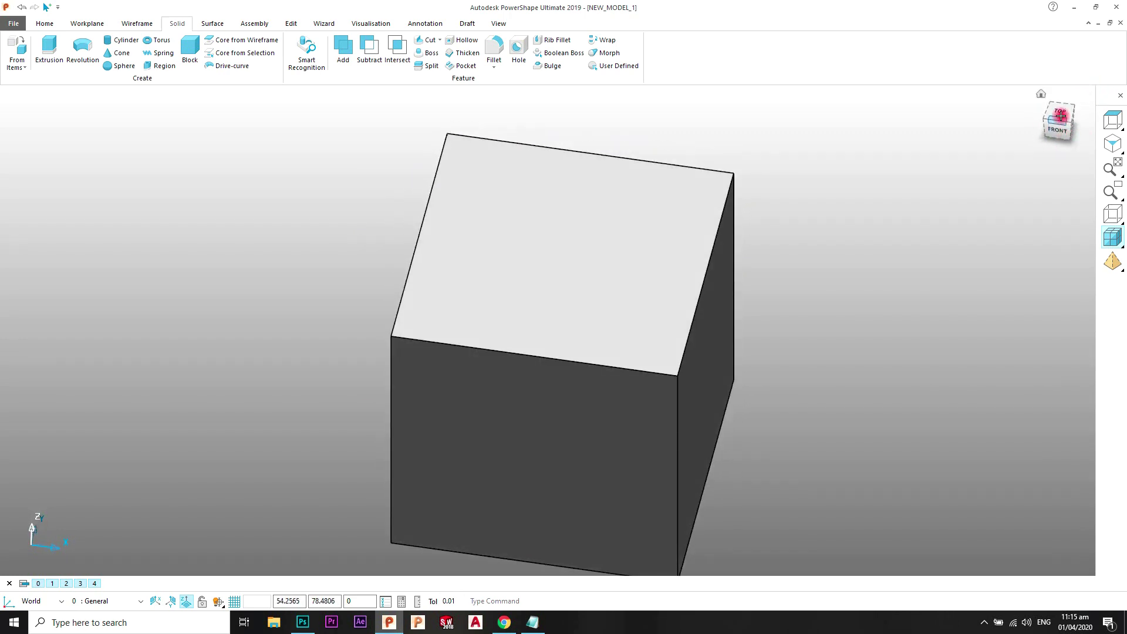
{"action": "left_click", "coordinate": [1040, 121]}
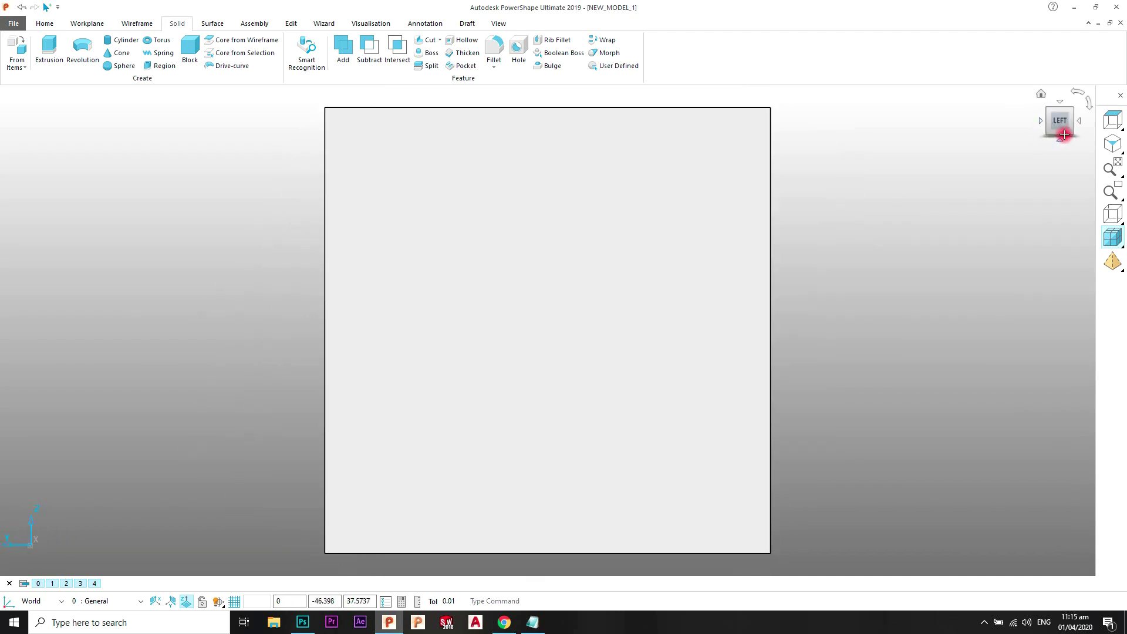
{"action": "left_click", "coordinate": [1077, 122]}
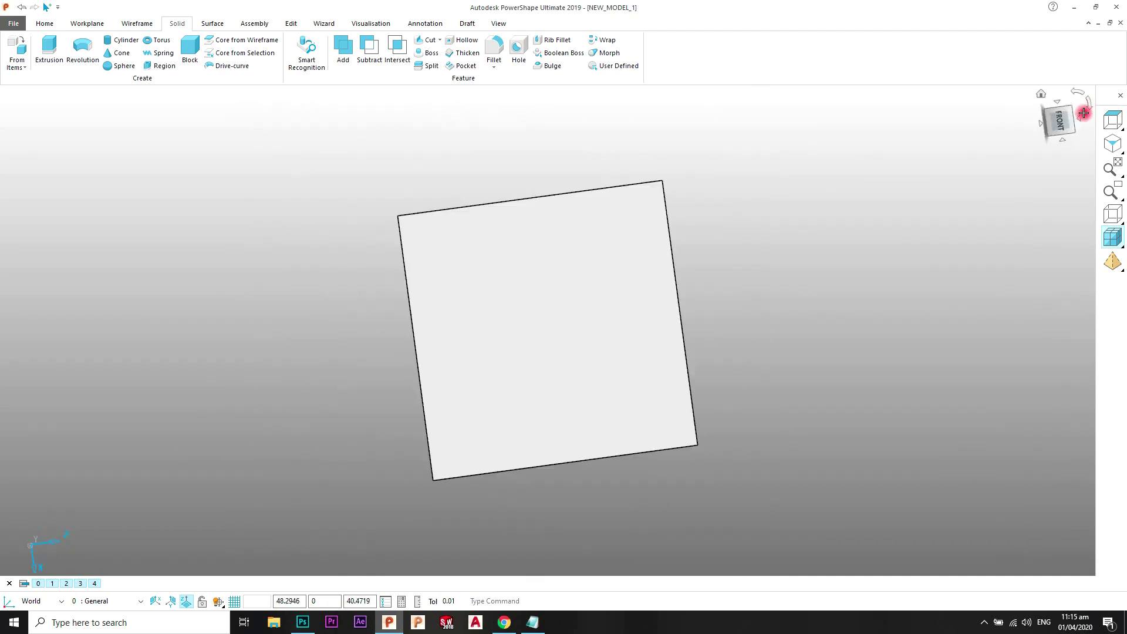
{"action": "left_click", "coordinate": [1042, 95]}
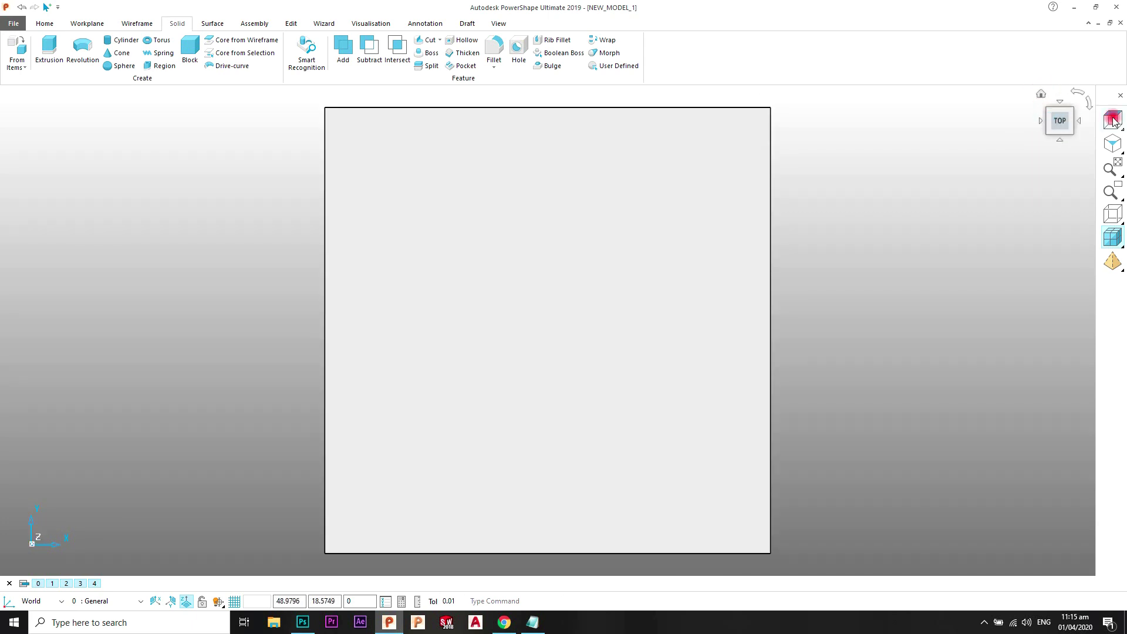
{"action": "mouse_move", "coordinate": [1118, 118]}
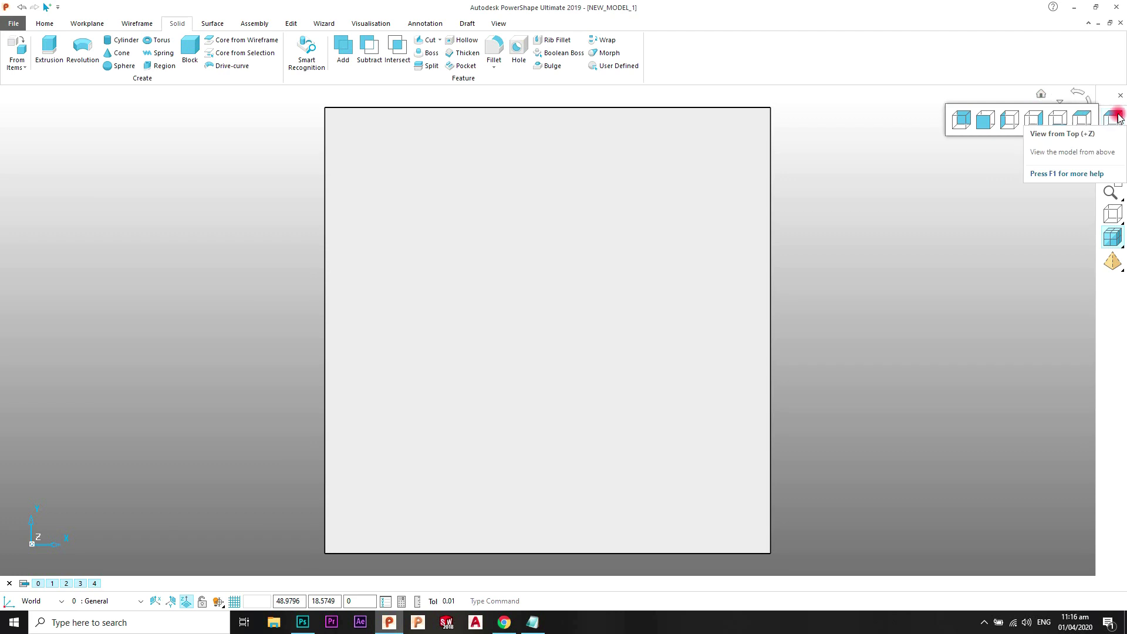
{"action": "left_click", "coordinate": [1085, 121]}
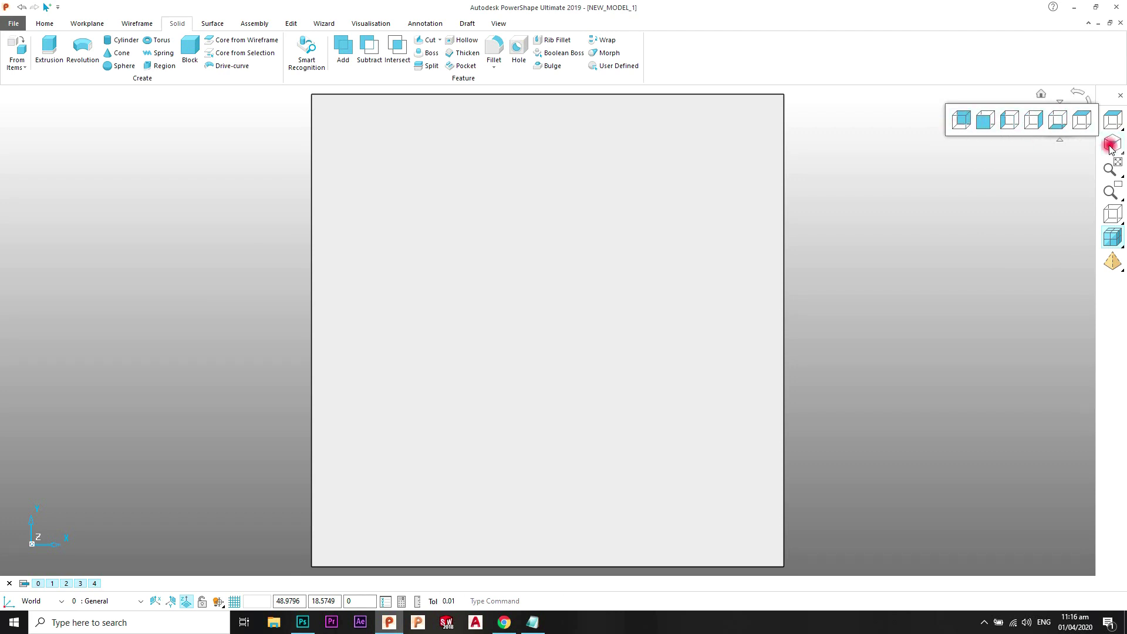
Inspect the block from all four isometric directions, starting with ISO 1 and finishing with the back-left view.
{"action": "mouse_move", "coordinate": [1111, 149]}
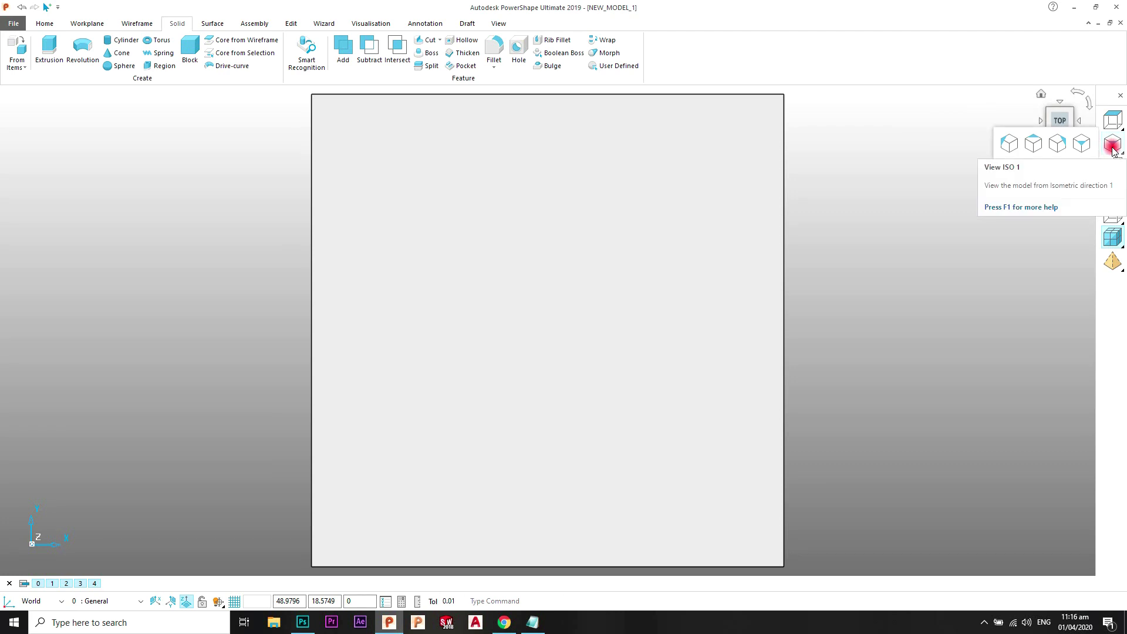
{"action": "left_click", "coordinate": [1112, 150]}
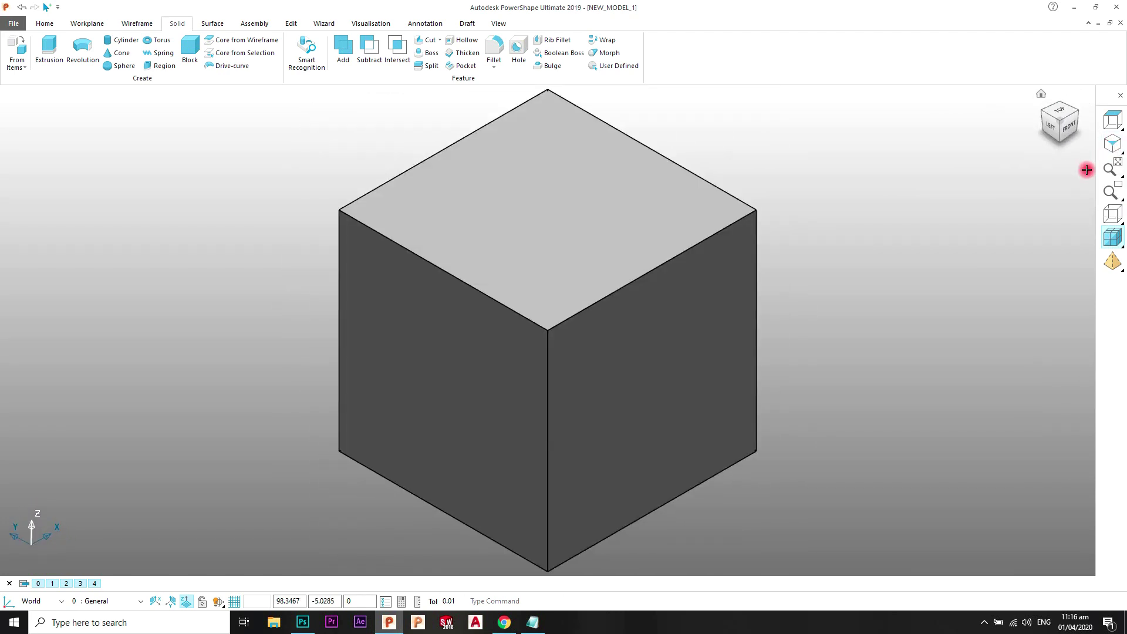
{"action": "mouse_move", "coordinate": [1108, 150]}
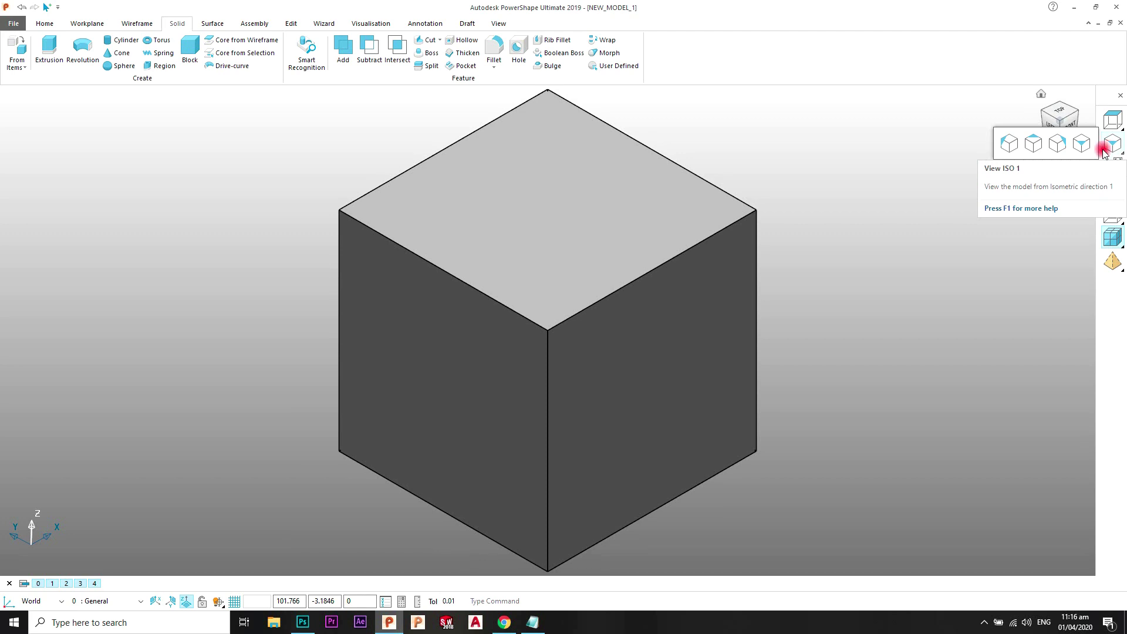
{"action": "left_click", "coordinate": [1061, 147]}
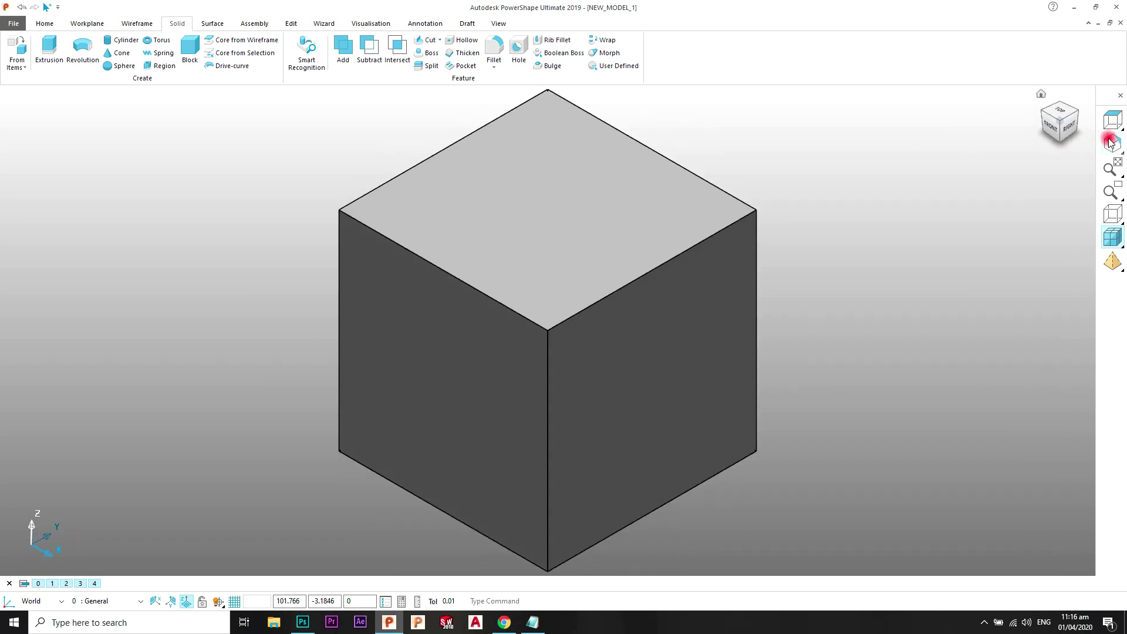
{"action": "left_click", "coordinate": [1109, 143]}
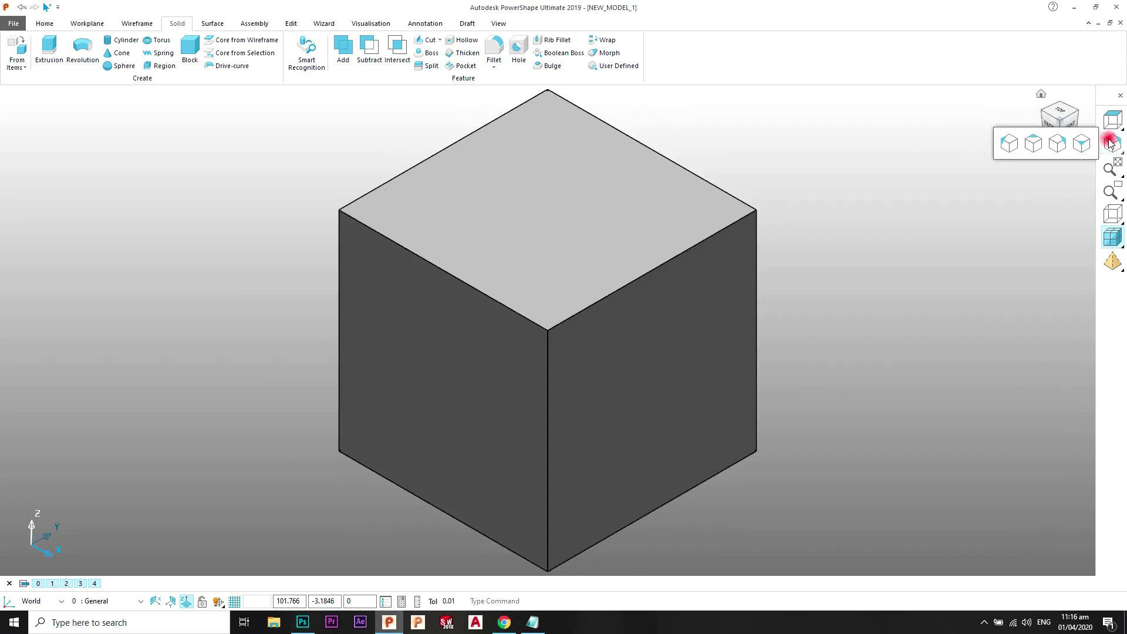
{"action": "left_click", "coordinate": [1035, 145]}
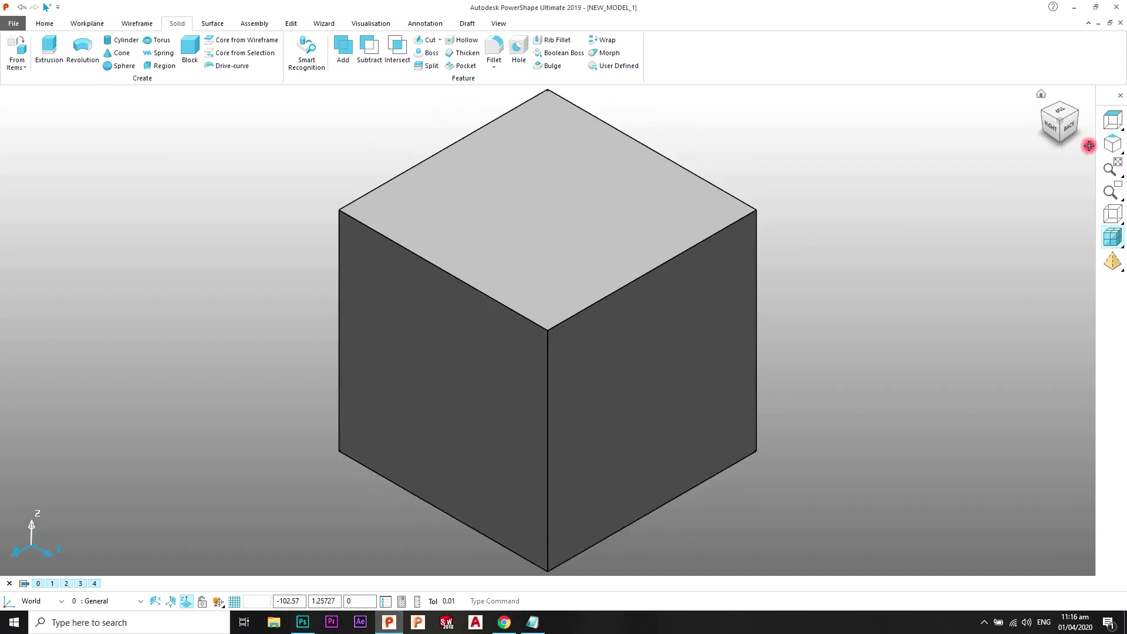
{"action": "left_click", "coordinate": [1120, 145]}
{"action": "left_click", "coordinate": [1011, 146]}
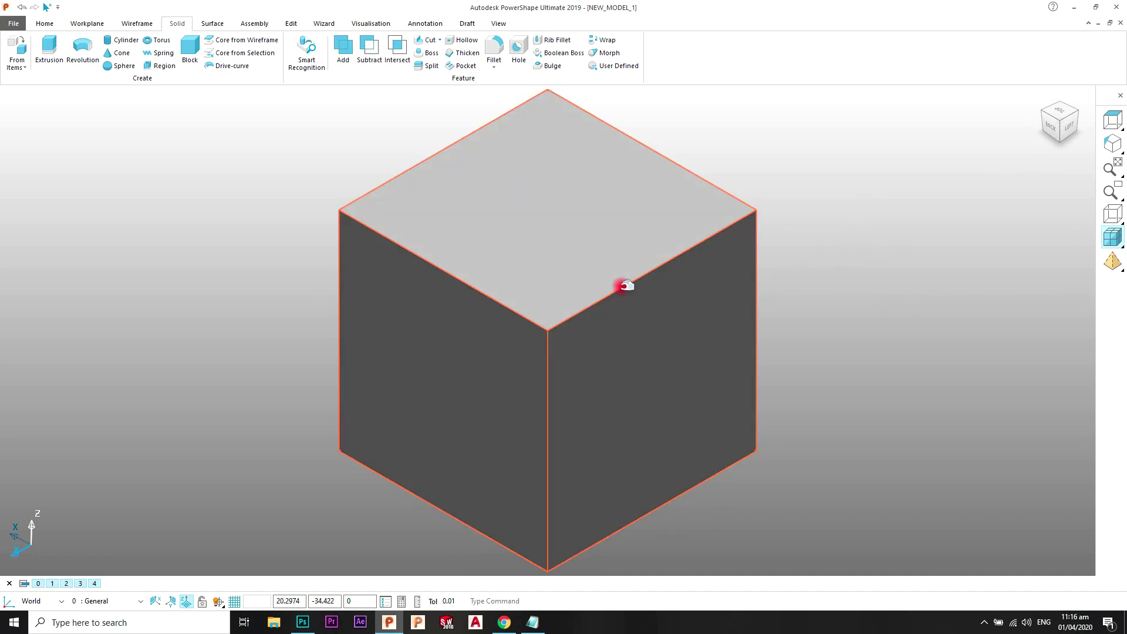
Zoom in and out on the block's top face, and refit the whole block in the view.
{"action": "scroll", "coordinate": [516, 272], "scroll_direction": "up", "scroll_amount": 5}
{"action": "scroll", "coordinate": [525, 314], "scroll_direction": "down", "scroll_amount": 6}
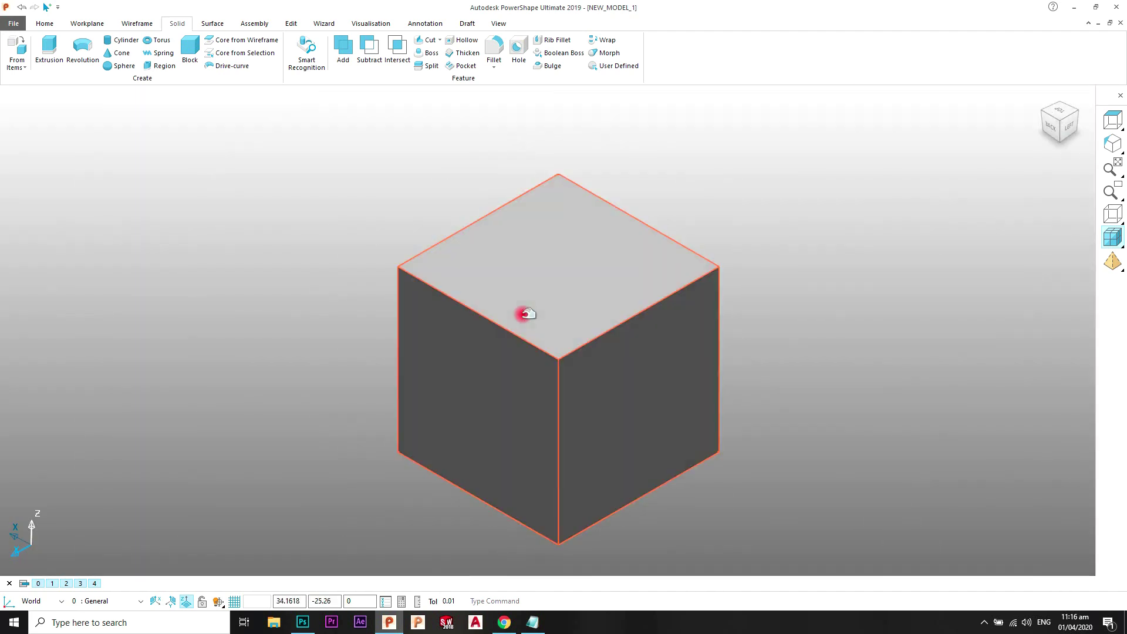
{"action": "scroll", "coordinate": [563, 301], "scroll_direction": "up", "scroll_amount": 6}
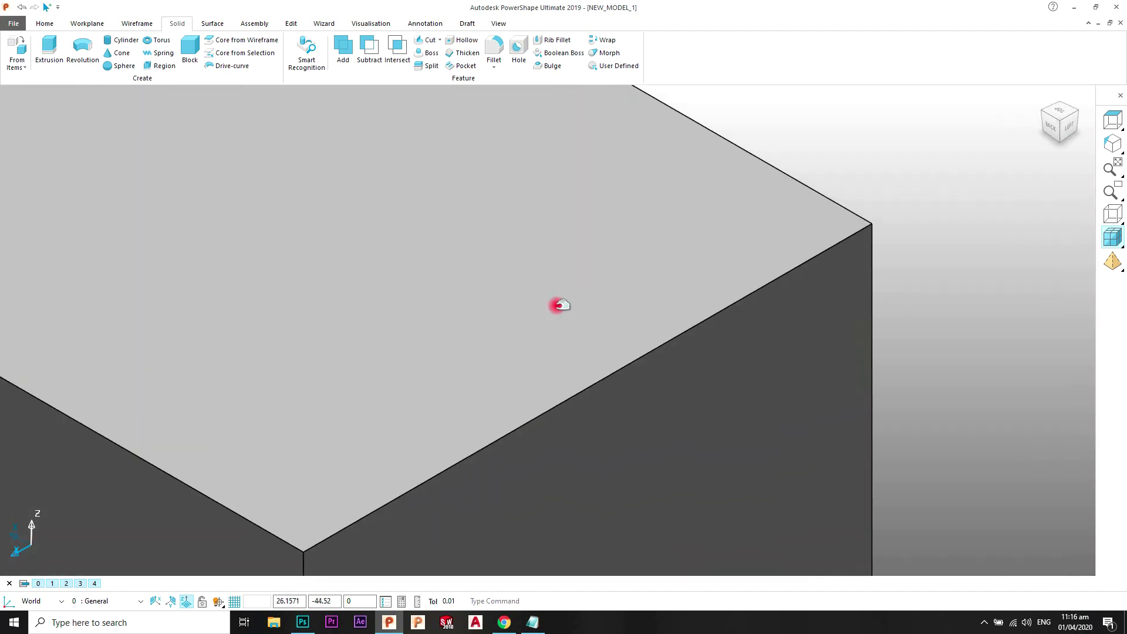
{"action": "scroll", "coordinate": [562, 304], "scroll_direction": "up", "scroll_amount": 4}
{"action": "scroll", "coordinate": [610, 286], "scroll_direction": "down", "scroll_amount": 1}
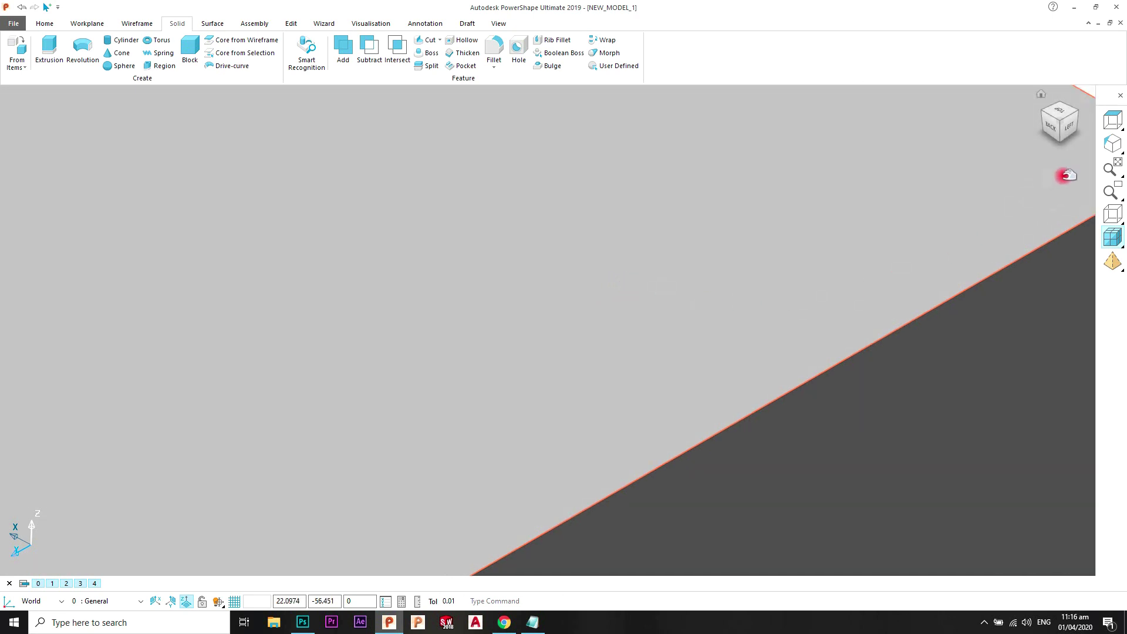
{"action": "left_click", "coordinate": [1108, 169]}
{"action": "left_click", "coordinate": [1057, 165]}
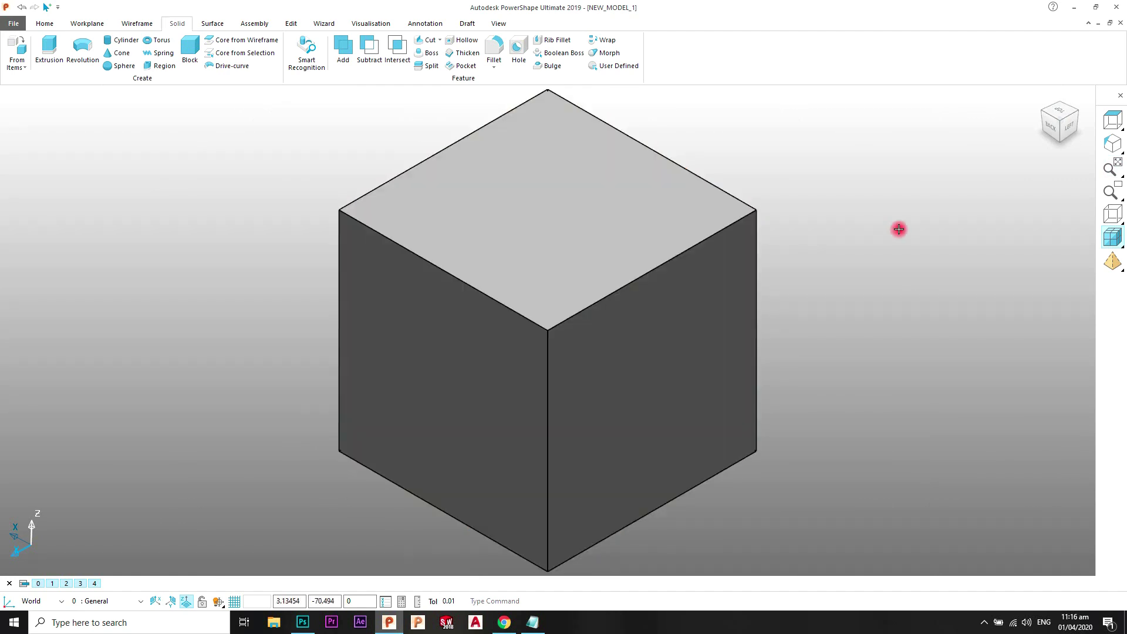
Magnify the block's right-hand upper corner with Zoom to Box Mode, and restore the full isometric view.
{"action": "mouse_move", "coordinate": [1121, 187]}
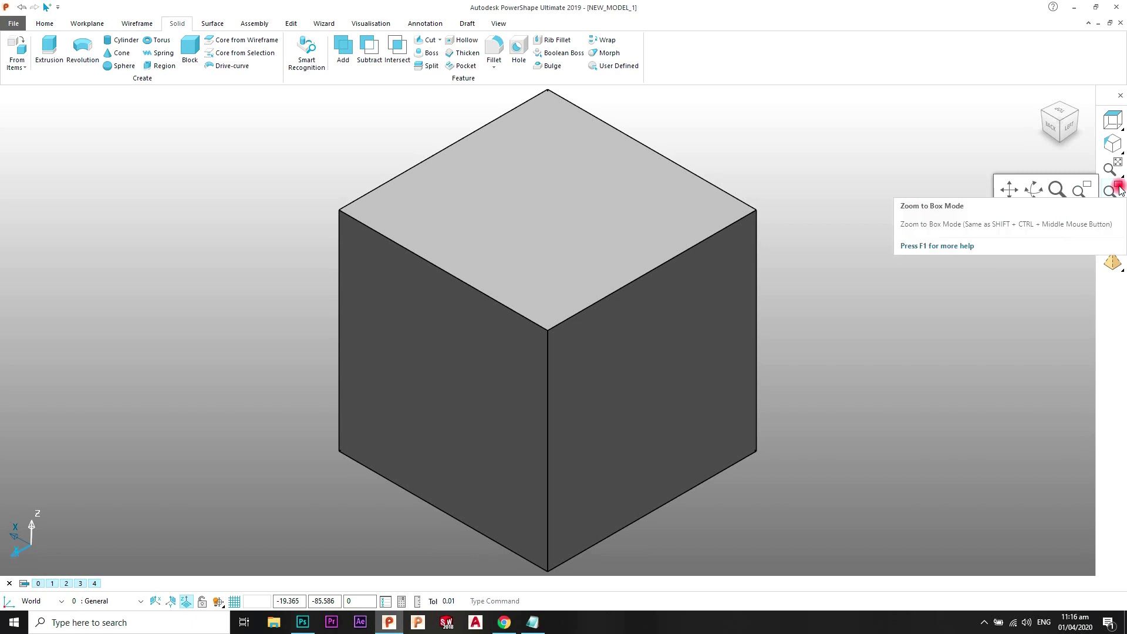
{"action": "left_click", "coordinate": [1119, 188]}
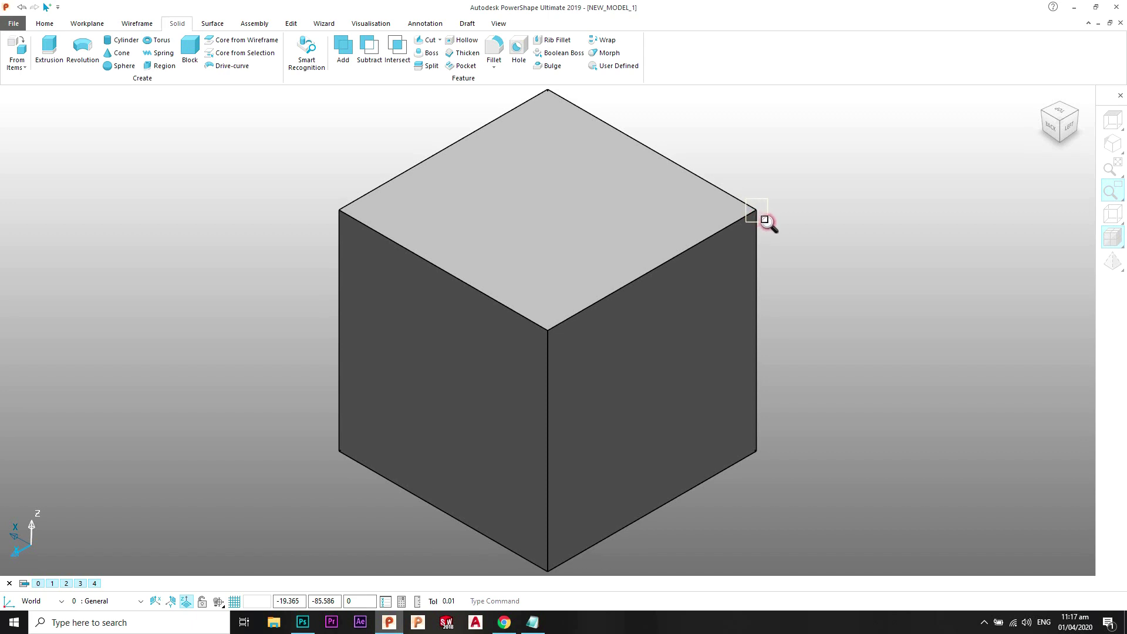
{"action": "left_click_drag", "start_coordinate": [765, 219], "coordinate": [766, 222]}
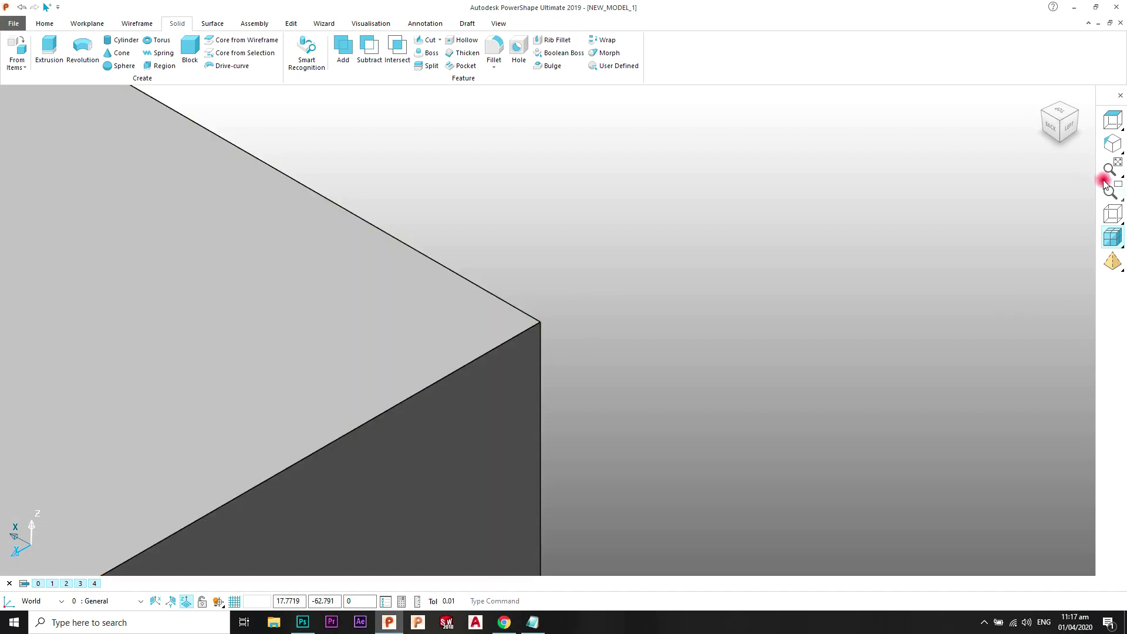
{"action": "left_click", "coordinate": [1117, 238]}
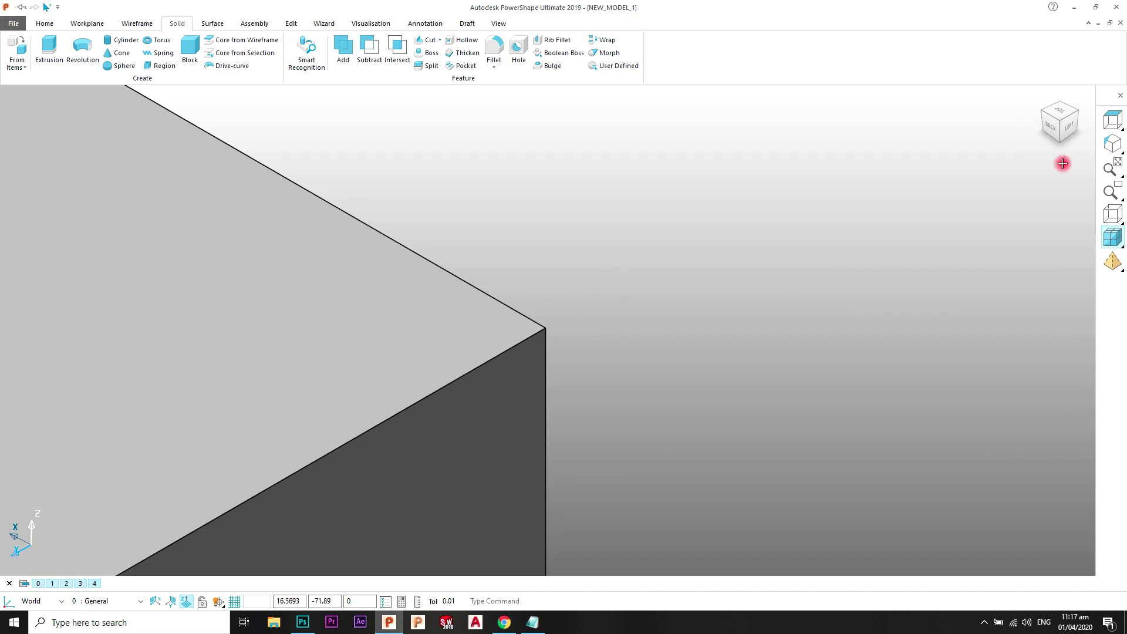
{"action": "left_click", "coordinate": [1117, 143]}
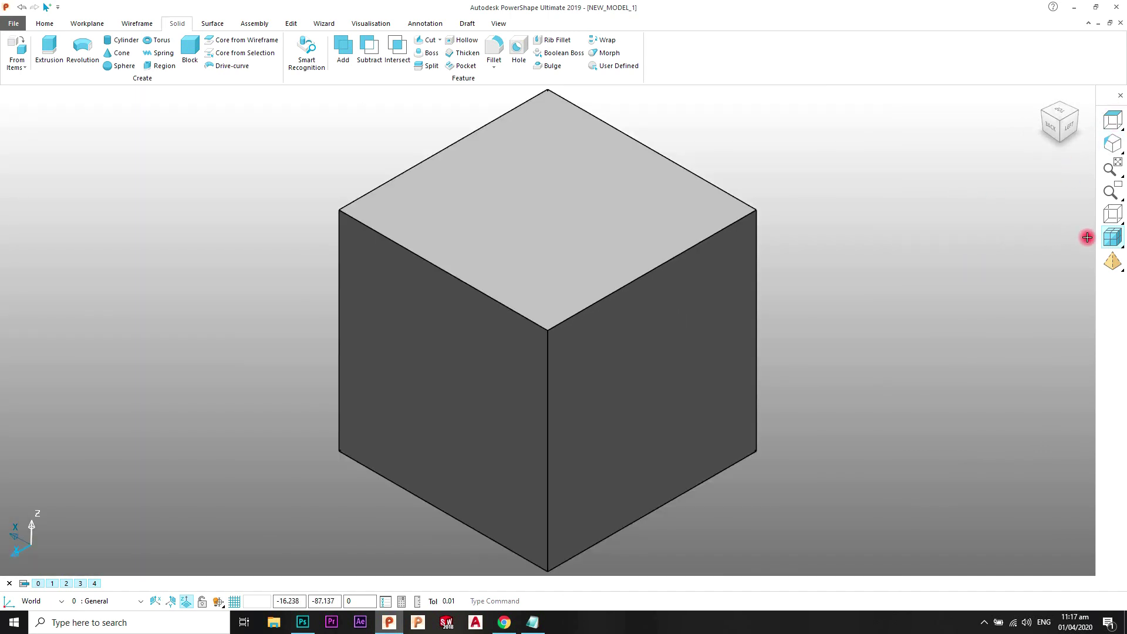
Examine the block in Wireframe View and with its hidden edges removed, rotating it in each display style.
{"action": "mouse_move", "coordinate": [1114, 220]}
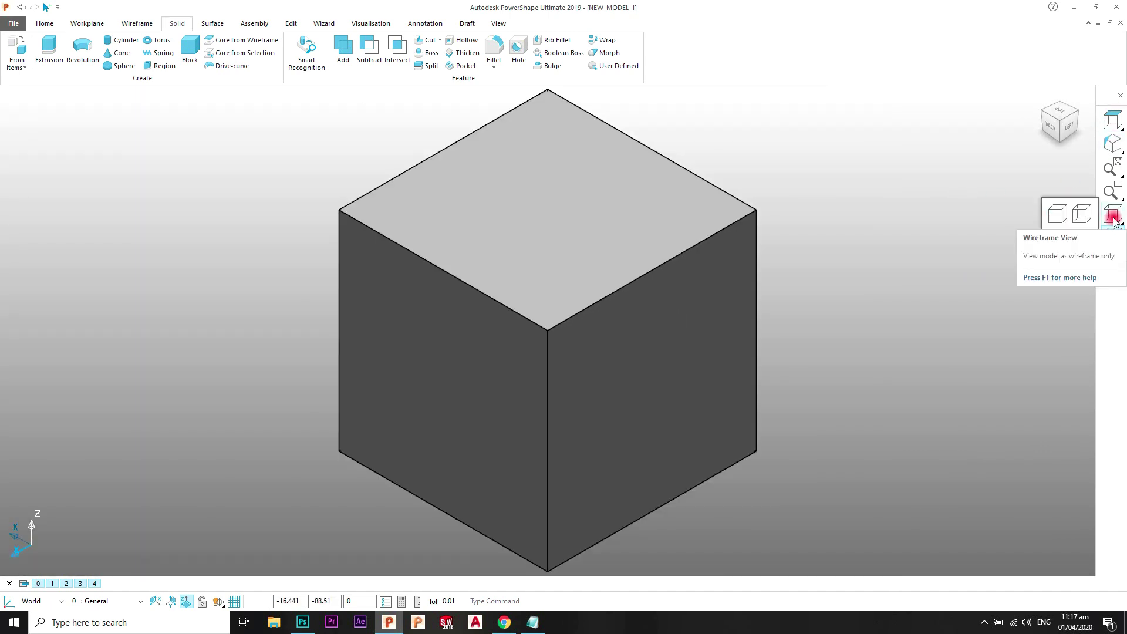
{"action": "left_click", "coordinate": [1114, 220]}
{"action": "mouse_move", "coordinate": [767, 358]}
{"action": "middle_mouse_down"}
{"action": "mouse_move", "coordinate": [682, 307]}
{"action": "mouse_move", "coordinate": [730, 258]}
{"action": "mouse_move", "coordinate": [722, 332]}
{"action": "mouse_move", "coordinate": [636, 315]}
{"action": "mouse_move", "coordinate": [707, 294]}
{"action": "mouse_move", "coordinate": [655, 217]}
{"action": "mouse_move", "coordinate": [646, 327]}
{"action": "mouse_move", "coordinate": [772, 279]}
{"action": "mouse_move", "coordinate": [782, 264]}
{"action": "mouse_move", "coordinate": [716, 300]}
{"action": "mouse_move", "coordinate": [692, 186]}
{"action": "mouse_move", "coordinate": [699, 290]}
{"action": "mouse_move", "coordinate": [668, 294]}
{"action": "middle_mouse_up"}
{"action": "mouse_move", "coordinate": [1111, 218]}
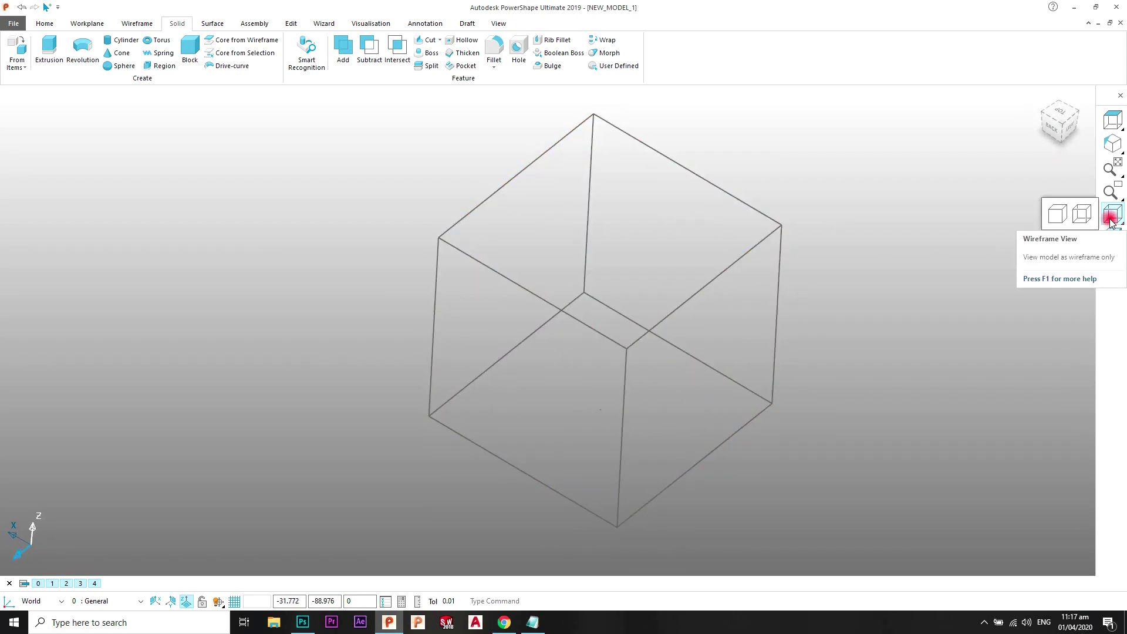
{"action": "left_click", "coordinate": [1056, 218]}
{"action": "middle_click_drag", "start_coordinate": [792, 176], "coordinate": [822, 265]}
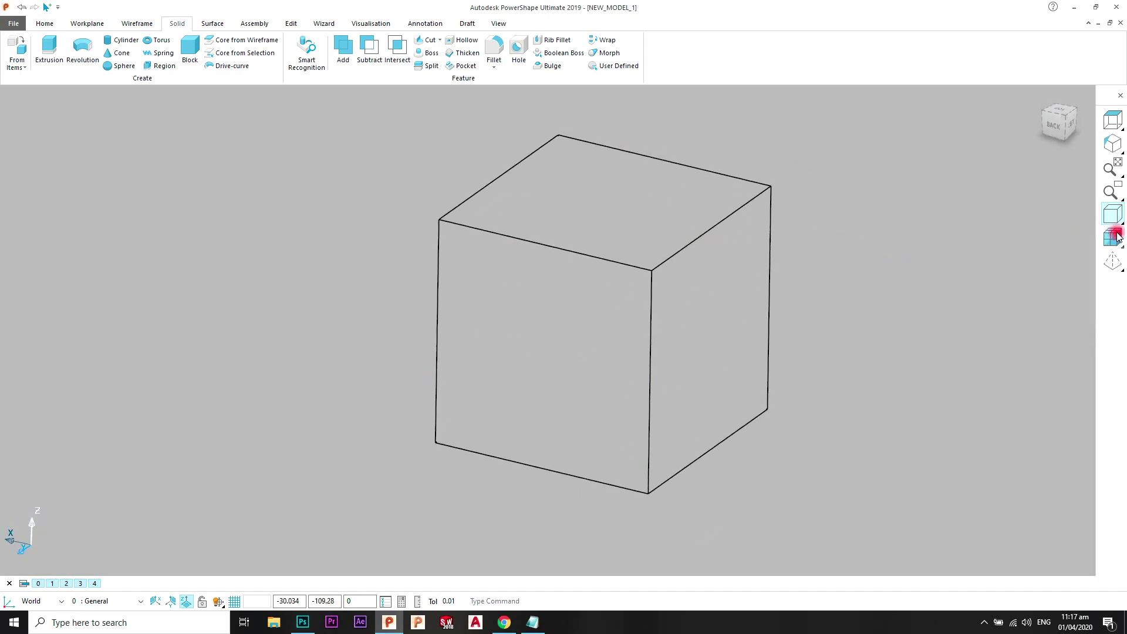
{"action": "left_click", "coordinate": [1083, 216]}
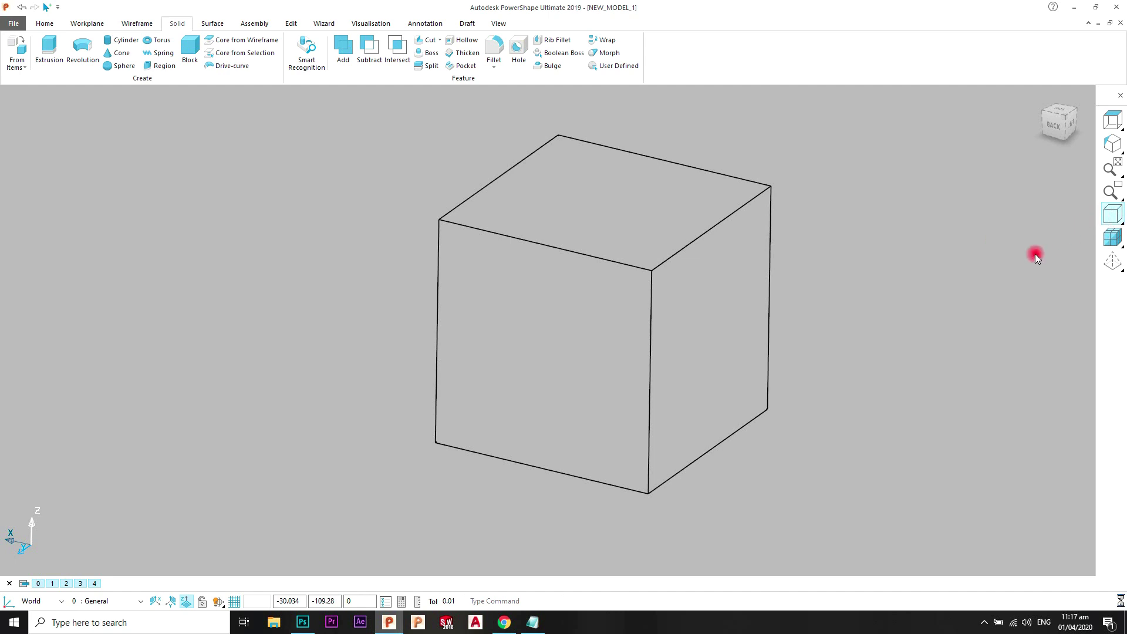